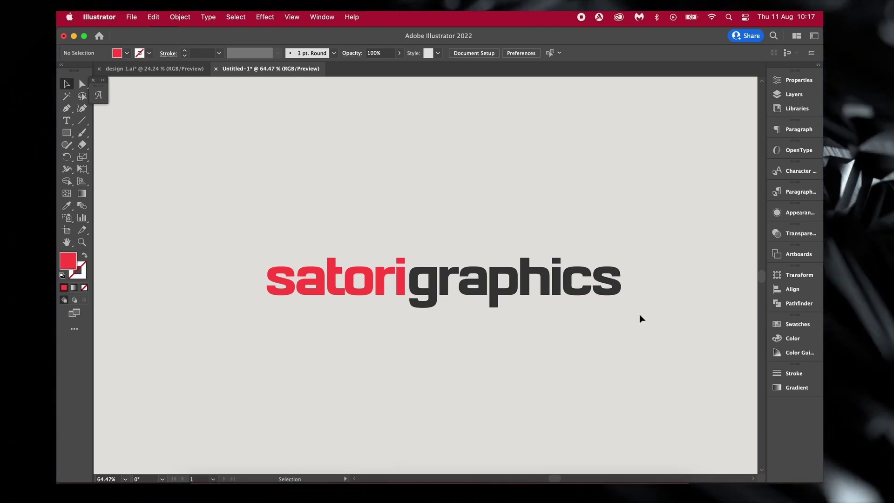
- Edit the wordmark text after 'graphics', deleting the stray v and √ characters
{"action": "key", "text": "t"}
{"action": "left_click", "coordinate": [619, 274]}
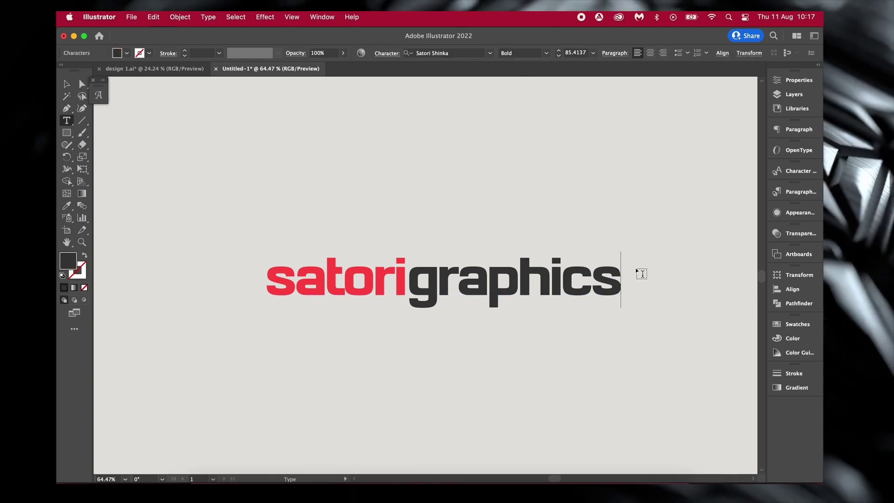
{"action": "type", "text": "v"}
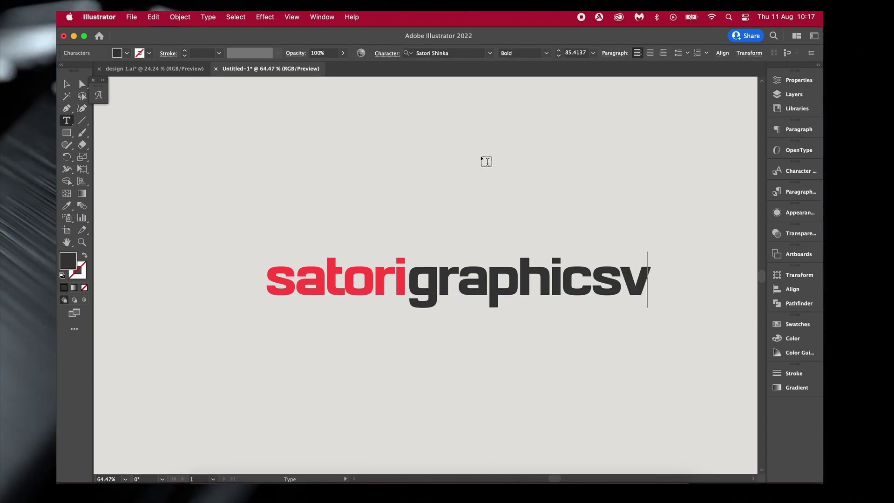
{"action": "key", "text": "BackSpace"}
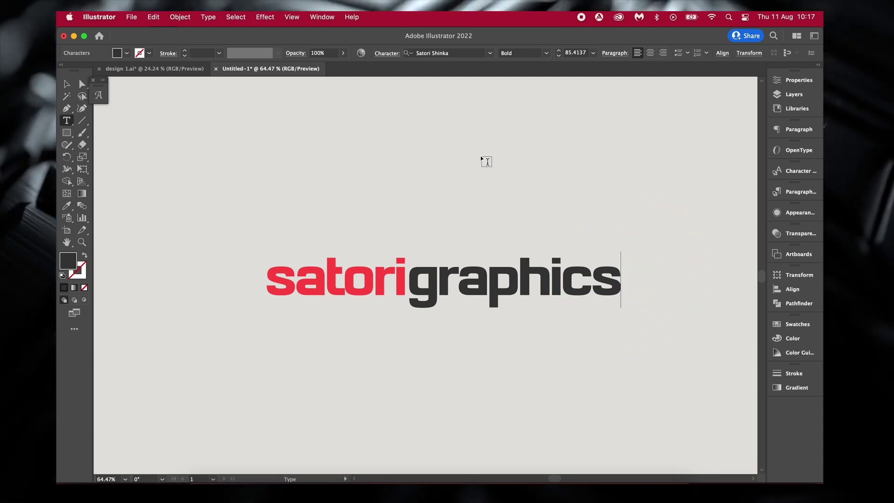
{"action": "type", "text": "√"}
{"action": "key", "text": "BackSpace"}
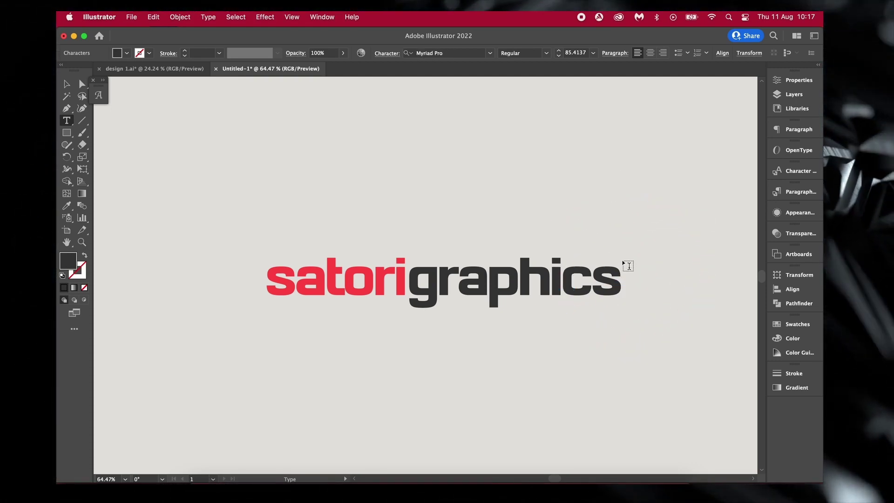
{"action": "left_click", "coordinate": [546, 170], "text": "super"}
{"action": "key", "text": "v"}
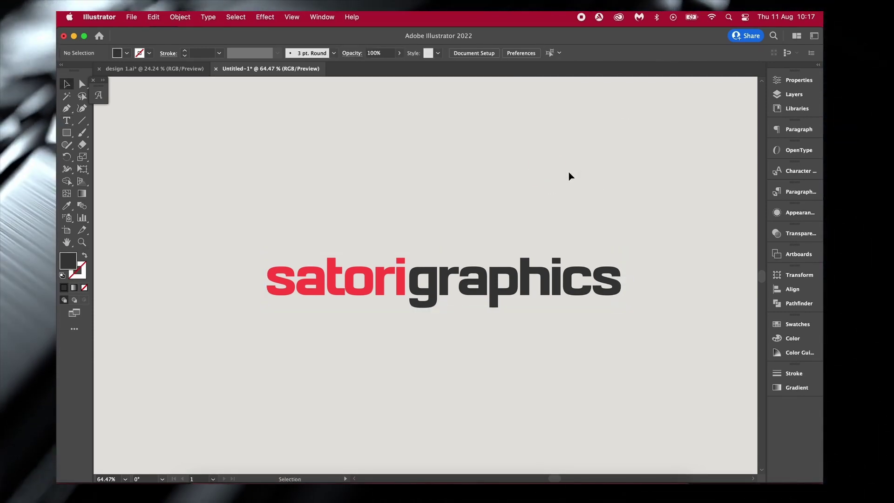
- Place the cursor after 'graphics' in the wordmark again, then exit and deselect it
{"action": "key", "text": "t"}
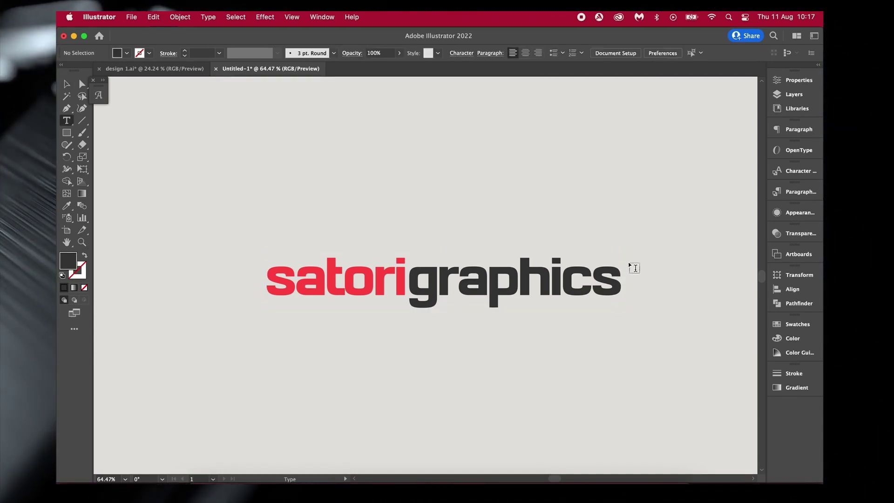
{"action": "left_click", "coordinate": [633, 273]}
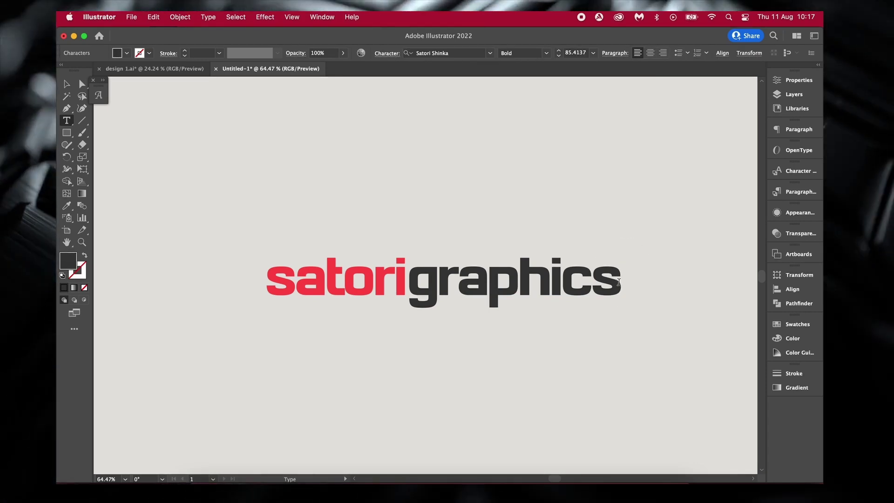
{"action": "left_click", "coordinate": [561, 163], "text": "super"}
{"action": "key", "text": "v"}
{"action": "left_click", "coordinate": [570, 156]}
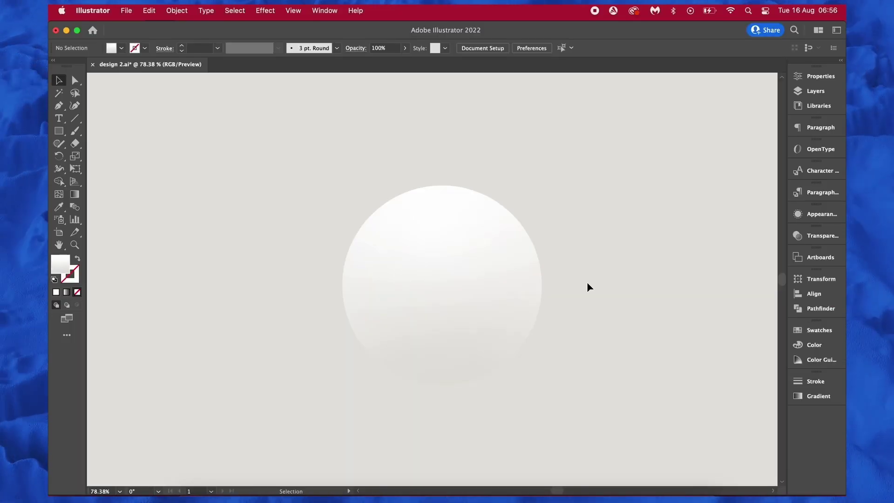
- Draw a circle from the sphere's centre and turn off Show on Shape Creation in the Transform menu
{"action": "key", "text": "l"}
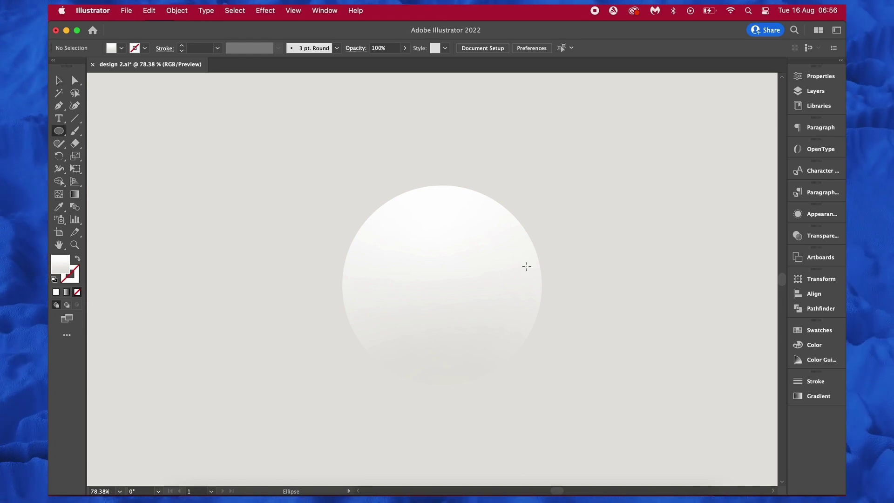
{"action": "left_click_drag", "start_coordinate": [442, 285], "coordinate": [556, 377]}
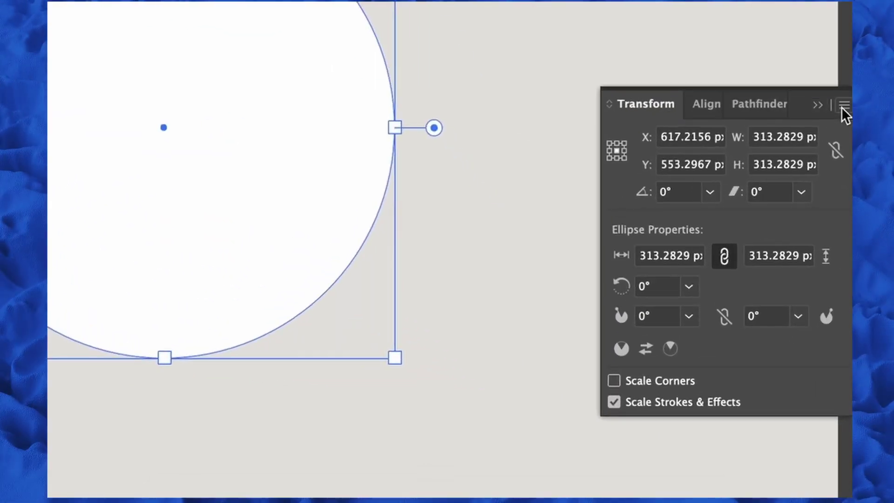
{"action": "left_click", "coordinate": [843, 106]}
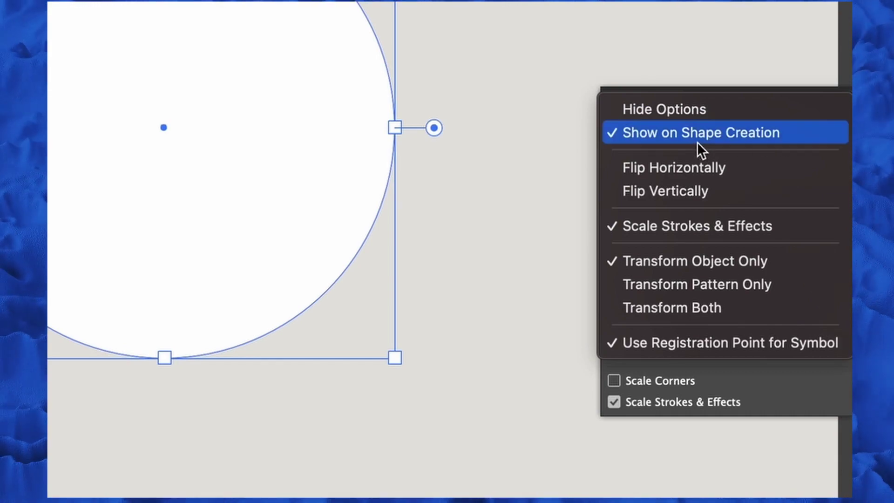
{"action": "left_click", "coordinate": [791, 137]}
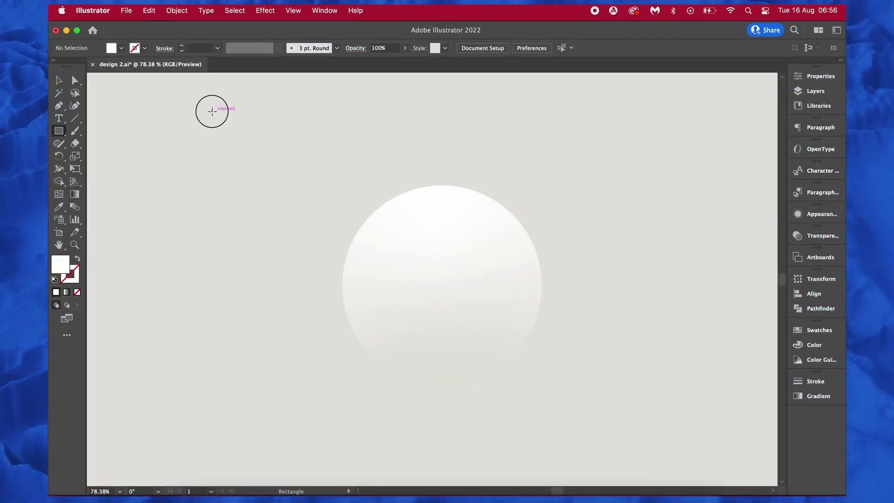
- Draw a test square at the artboard's upper left to confirm no popup, then delete it
{"action": "left_click_drag", "start_coordinate": [212, 111], "coordinate": [332, 231]}
{"action": "key", "text": "v"}
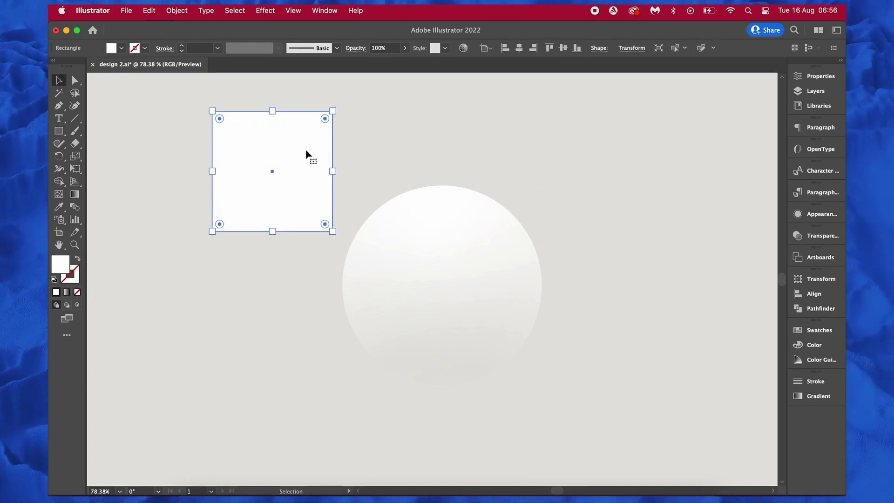
{"action": "key", "text": "Delete"}
- Rotate the gradient circle and scale it slightly smaller, then deselect it
{"action": "left_click", "coordinate": [447, 252]}
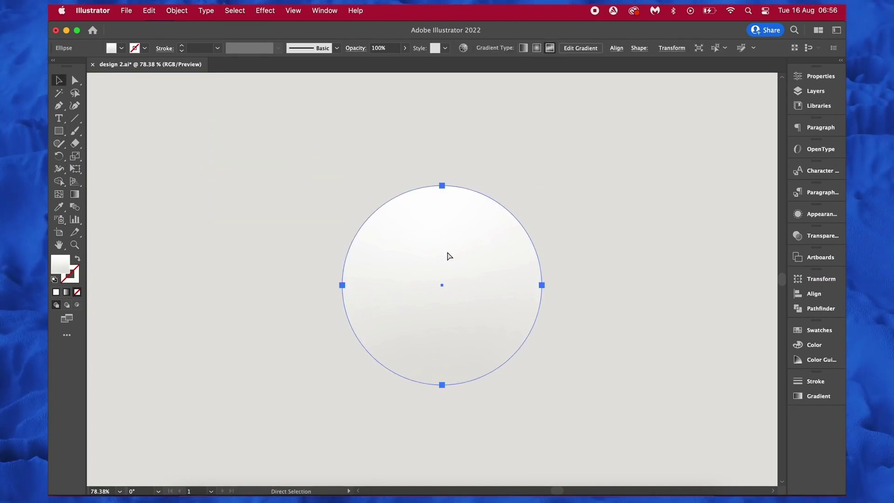
{"action": "left_click_drag", "start_coordinate": [549, 373], "coordinate": [293, 206]}
{"action": "left_click_drag", "start_coordinate": [542, 186], "coordinate": [535, 193]}
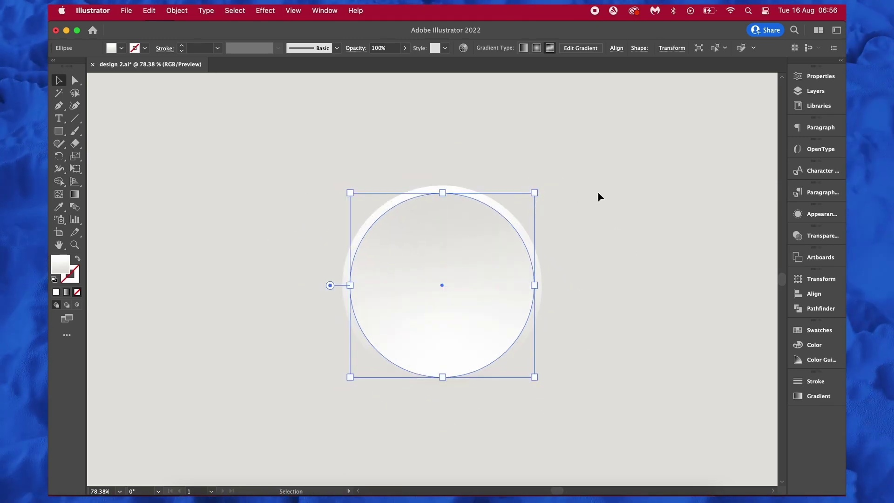
{"action": "left_click", "coordinate": [607, 195]}
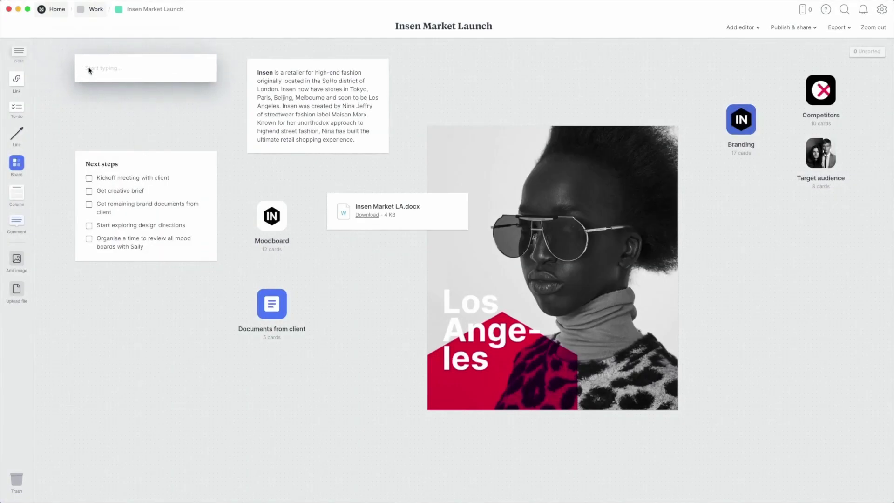
- Drop a new Note card onto the Insen Market Launch board next to the project description
{"action": "left_click", "coordinate": [92, 74]}
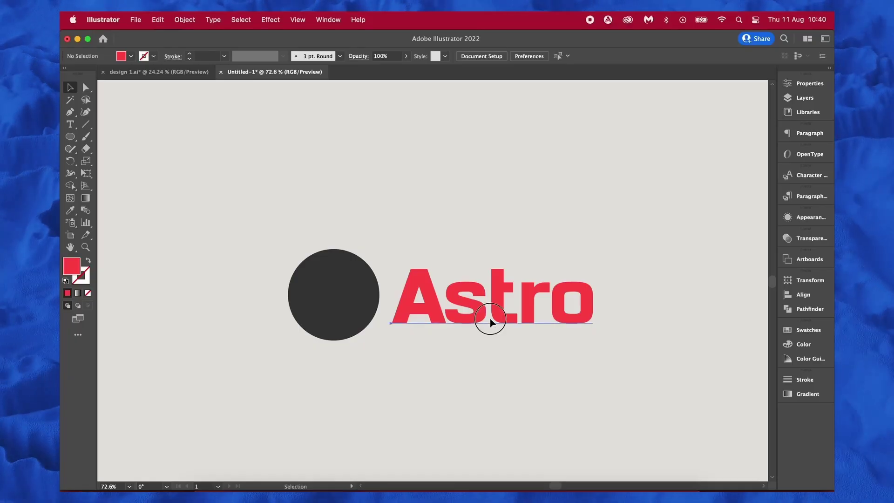
{"action": "mouse_move", "coordinate": [491, 319]}
{"action": "left_mouse_down"}
{"action": "mouse_move", "coordinate": [388, 320]}
{"action": "mouse_move", "coordinate": [397, 332]}
{"action": "mouse_move", "coordinate": [425, 335]}
{"action": "mouse_move", "coordinate": [416, 305]}
{"action": "mouse_move", "coordinate": [472, 324]}
{"action": "mouse_move", "coordinate": [485, 317]}
{"action": "left_mouse_up"}
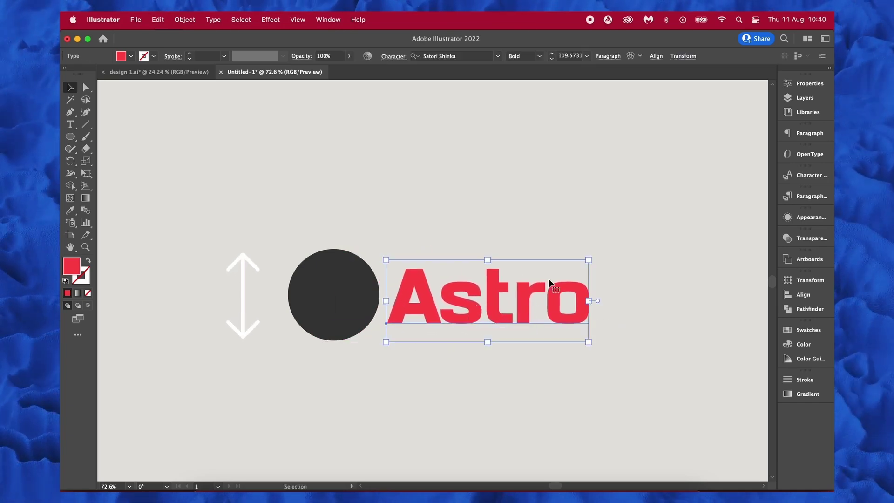
{"action": "left_click", "coordinate": [343, 259]}
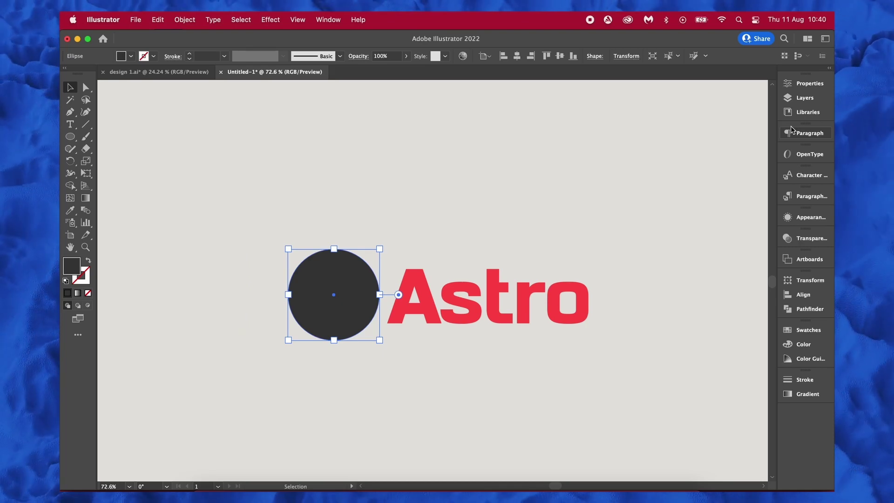
{"action": "left_click", "coordinate": [820, 85]}
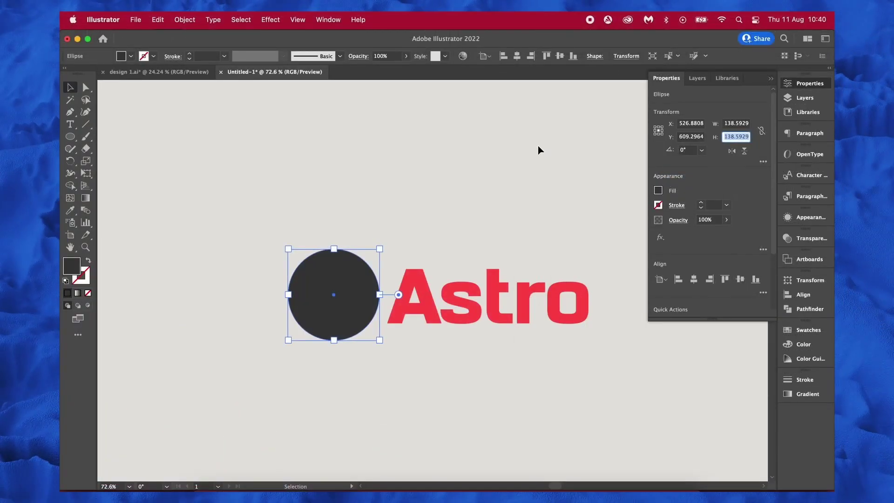
{"action": "left_click", "coordinate": [538, 146]}
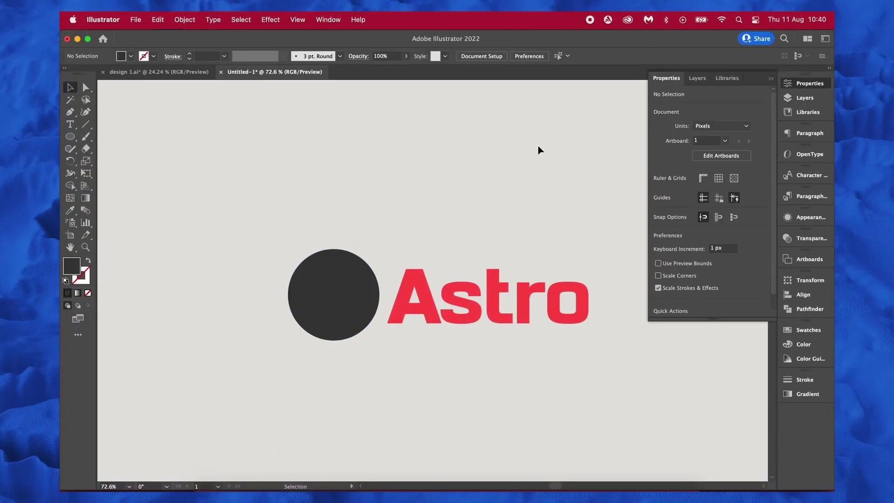
{"action": "left_click", "coordinate": [799, 83]}
{"action": "left_click", "coordinate": [479, 282]}
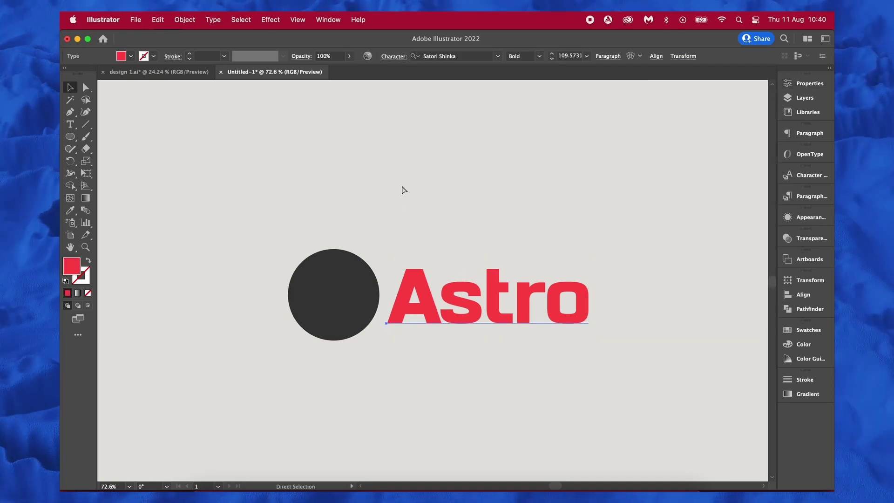
{"action": "key", "text": "super+t"}
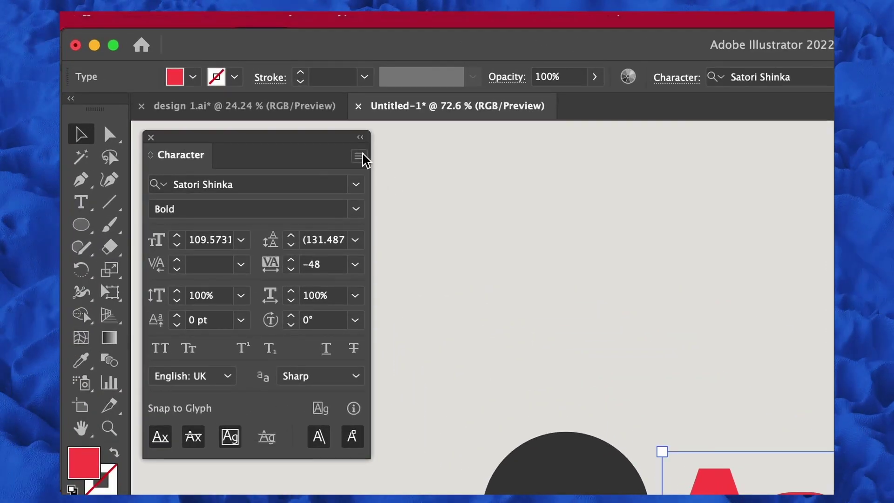
- Show the Character panel's font height options and open the list of height measures
{"action": "left_click", "coordinate": [221, 99]}
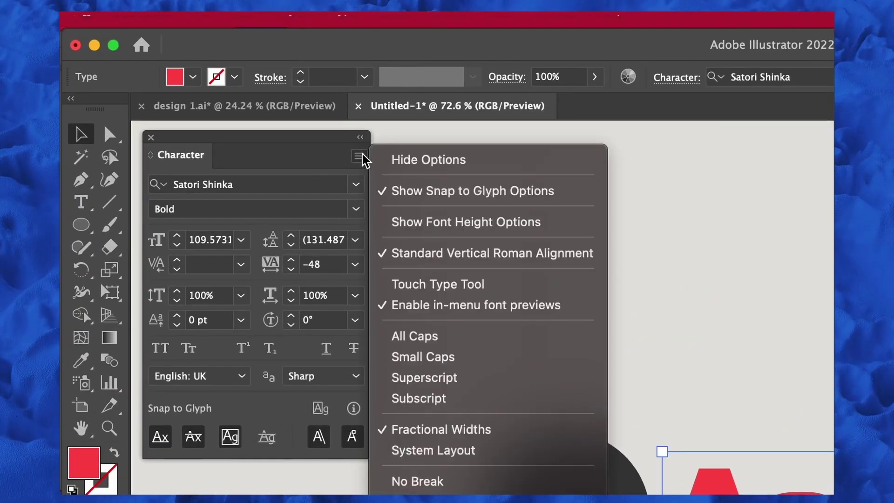
{"action": "left_click", "coordinate": [466, 222]}
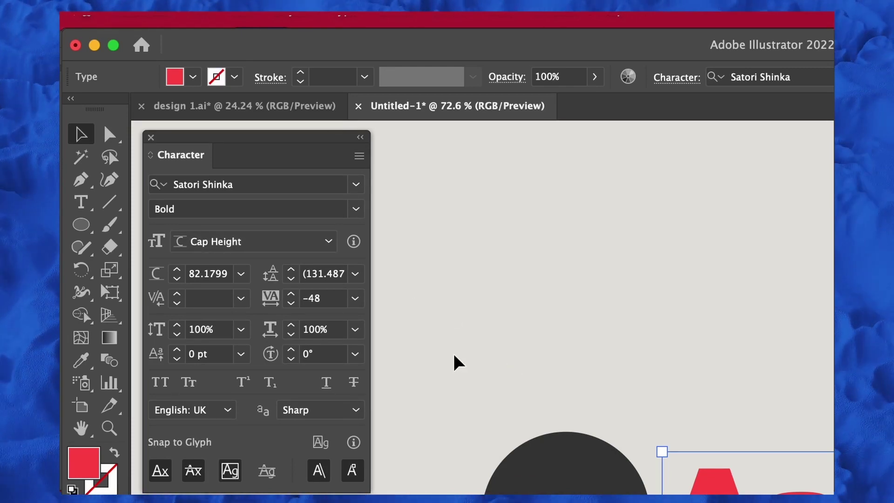
{"action": "left_click", "coordinate": [321, 244]}
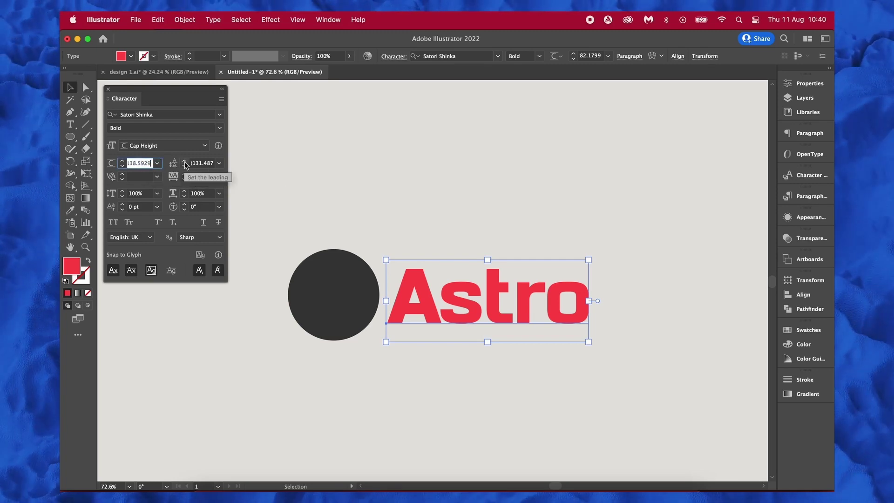
- Drag the Astro text left toward the dark circle, then back right clear of it
{"action": "left_click", "coordinate": [517, 198]}
{"action": "left_click_drag", "start_coordinate": [460, 287], "coordinate": [395, 298]}
{"action": "scroll", "coordinate": [394, 298], "scroll_direction": "up", "scroll_amount": 1}
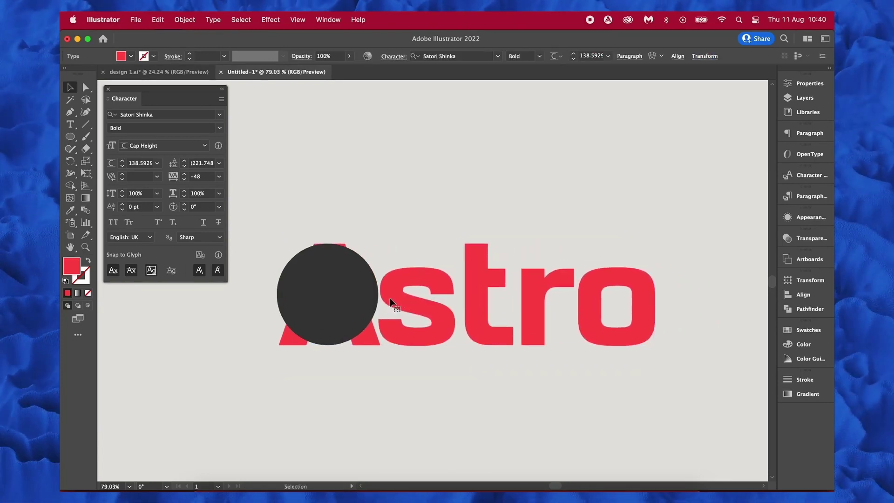
{"action": "scroll", "coordinate": [390, 298], "scroll_direction": "up", "scroll_amount": 3}
{"action": "scroll", "coordinate": [390, 298], "scroll_direction": "down", "scroll_amount": 4}
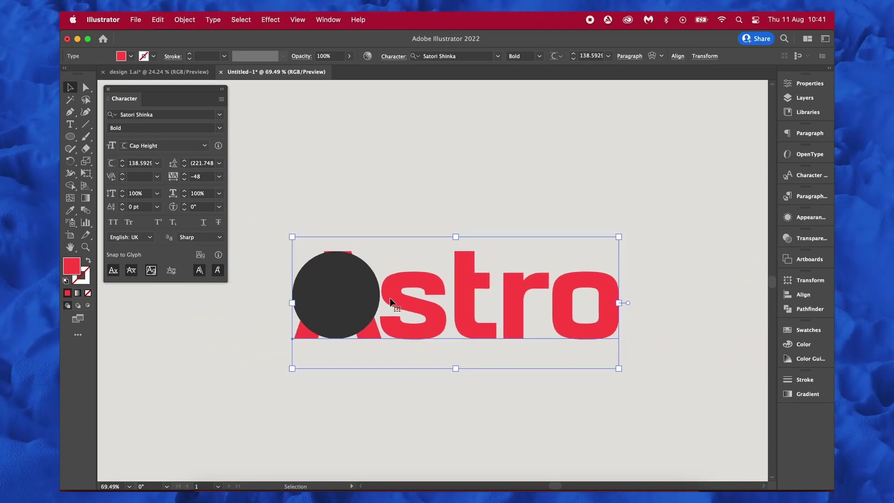
{"action": "left_click_drag", "start_coordinate": [390, 298], "coordinate": [476, 300]}
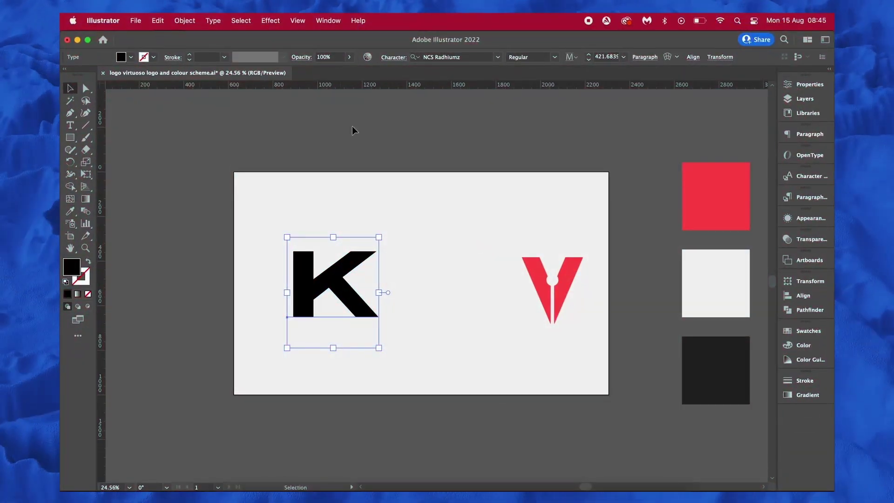
- Enable Smart Guides in the Preferences dialog (Cmd+K)
{"action": "left_click", "coordinate": [365, 134]}
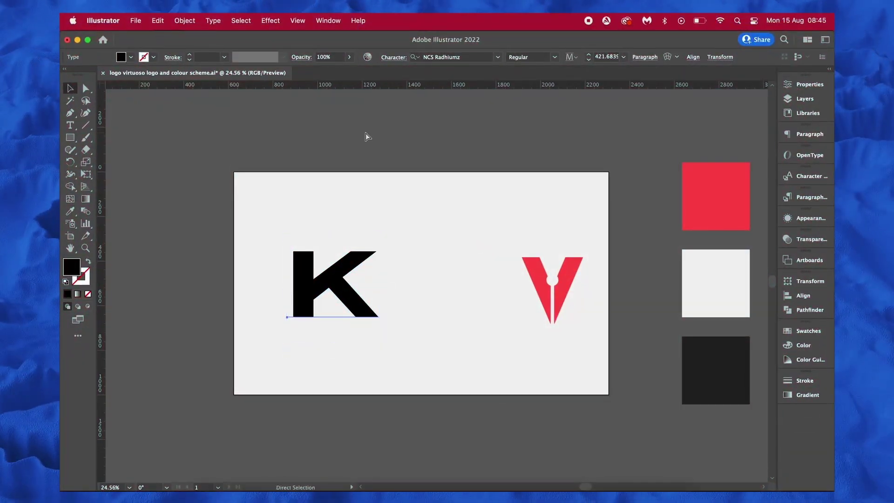
{"action": "key", "text": "super+k"}
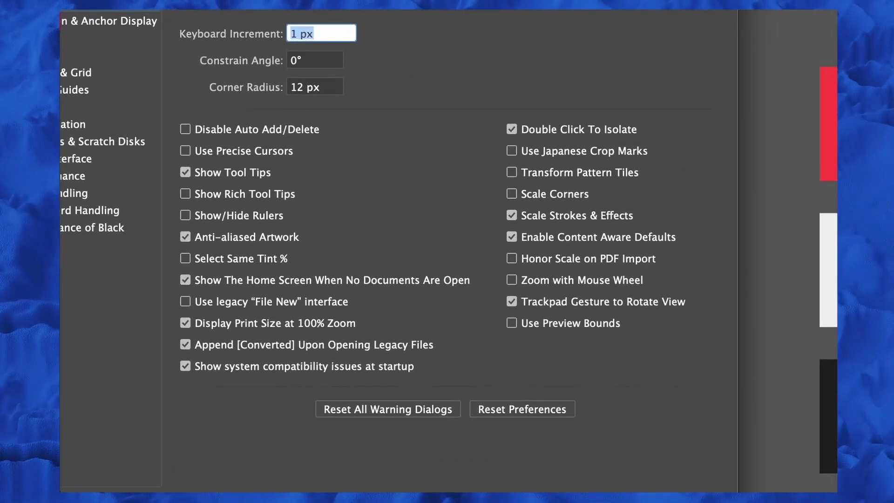
{"action": "left_click", "coordinate": [108, 95]}
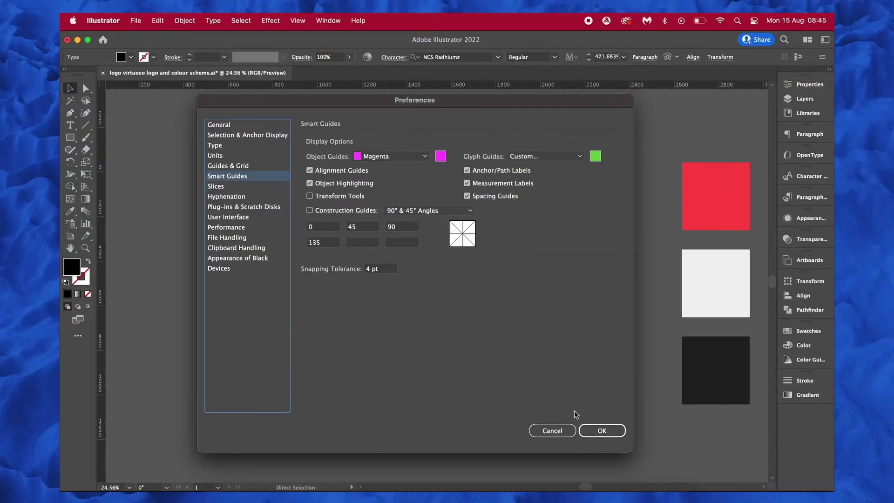
{"action": "left_click", "coordinate": [601, 430]}
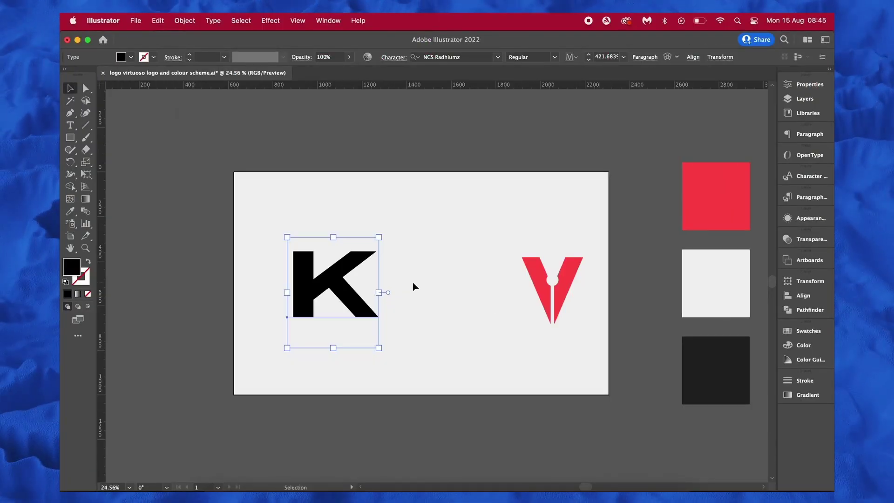
- Move the red V under the K and scale it to match the K's width
{"action": "left_click_drag", "start_coordinate": [561, 290], "coordinate": [432, 284]}
{"action": "scroll", "coordinate": [431, 285], "scroll_direction": "up", "scroll_amount": 5}
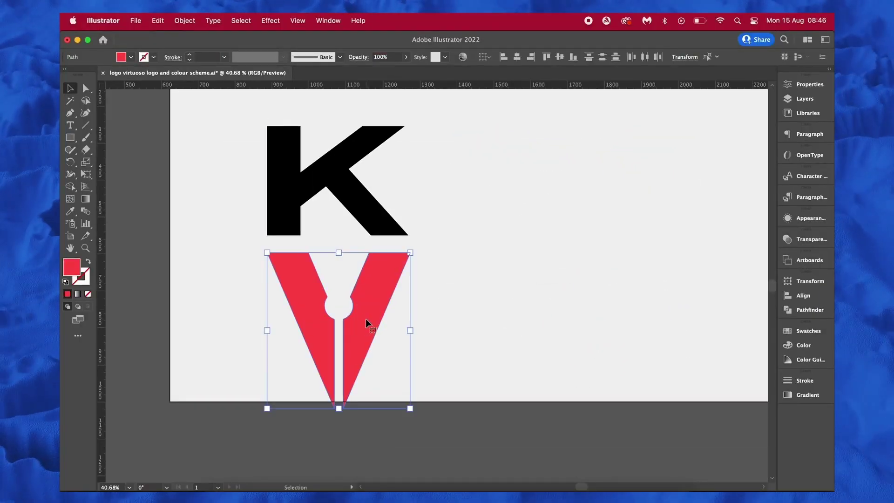
{"action": "mouse_move", "coordinate": [411, 409]}
{"action": "left_mouse_down"}
{"action": "mouse_move", "coordinate": [425, 419]}
{"action": "mouse_move", "coordinate": [403, 414]}
{"action": "mouse_move", "coordinate": [410, 415]}
{"action": "left_mouse_up"}
{"action": "left_click", "coordinate": [488, 333]}
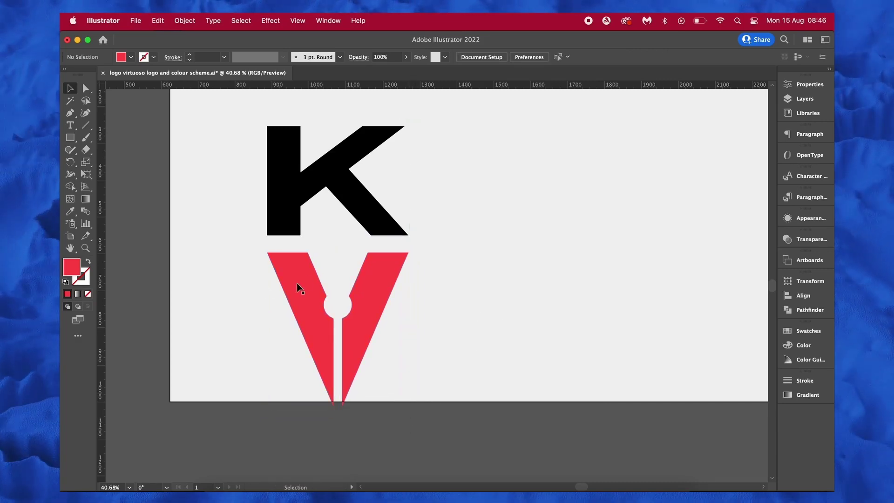
{"action": "scroll", "coordinate": [491, 268], "scroll_direction": "up", "scroll_amount": 2}
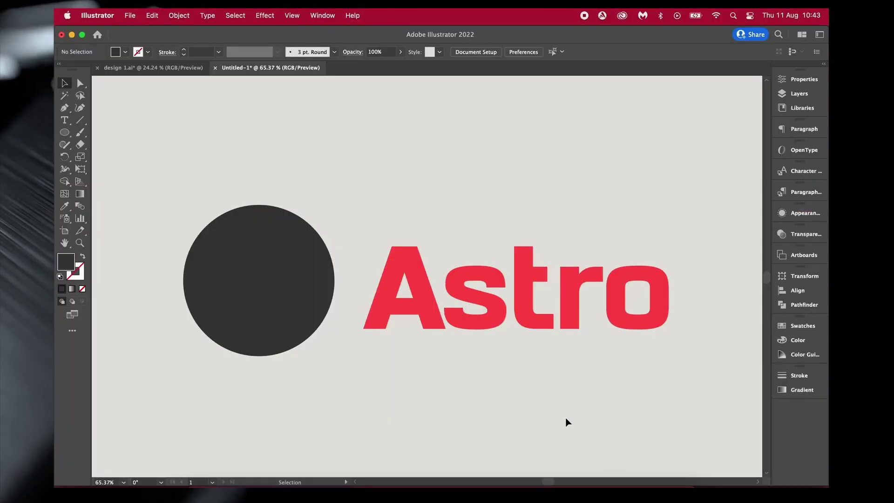
- Move the dark circle over the A of Astro and set its blend mode to Hue
{"action": "left_click", "coordinate": [809, 237]}
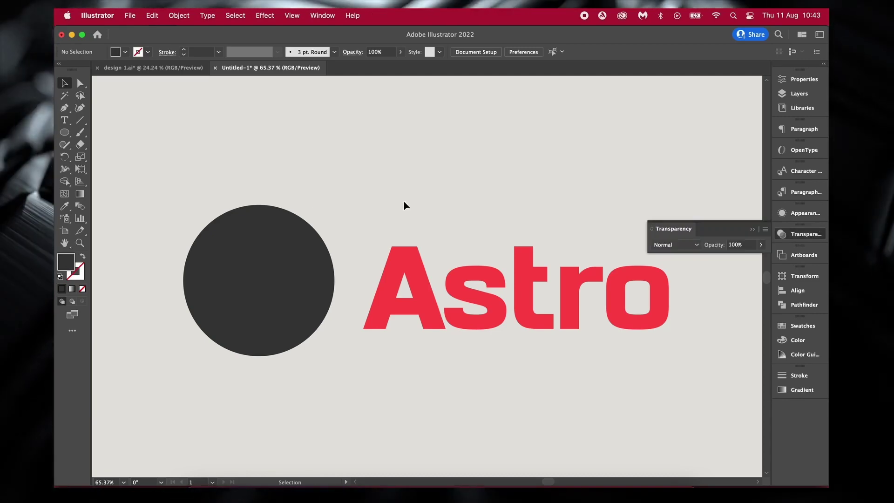
{"action": "left_click_drag", "start_coordinate": [295, 238], "coordinate": [409, 256]}
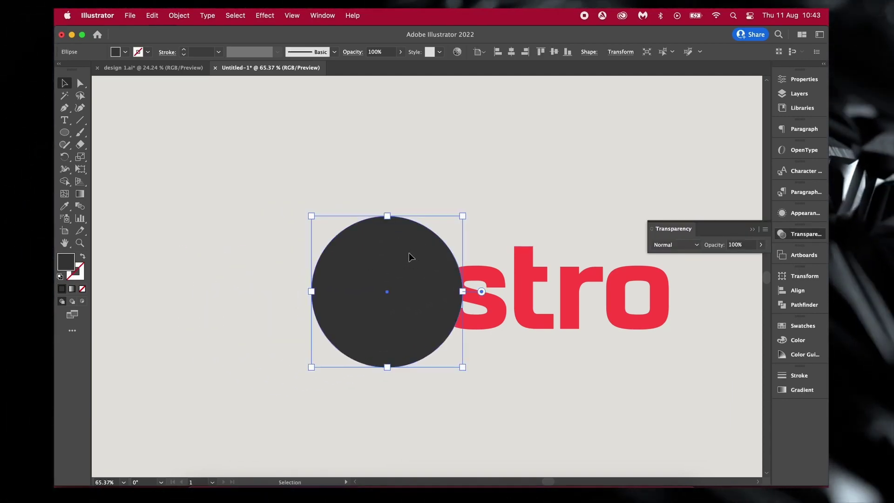
{"action": "left_click", "coordinate": [675, 245]}
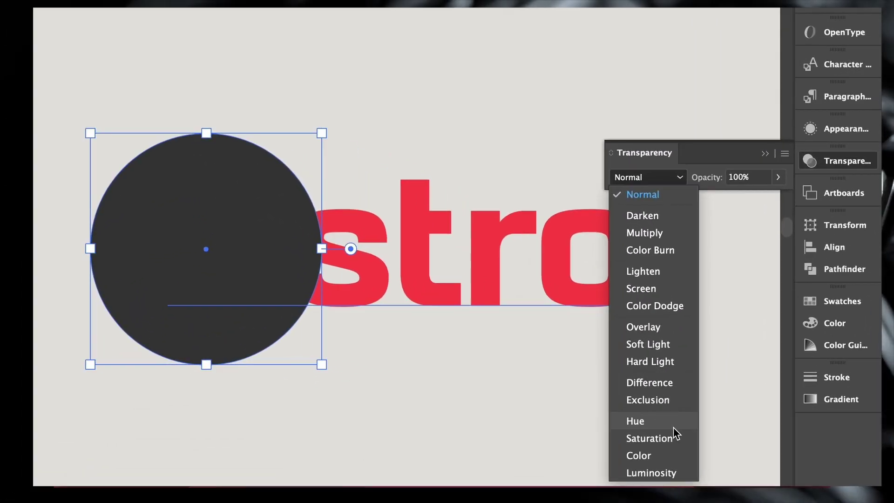
{"action": "left_click", "coordinate": [675, 419]}
- Reposition the circle over the A, try Soft Light, then settle on Screen blend mode
{"action": "left_click_drag", "start_coordinate": [99, 239], "coordinate": [116, 270]}
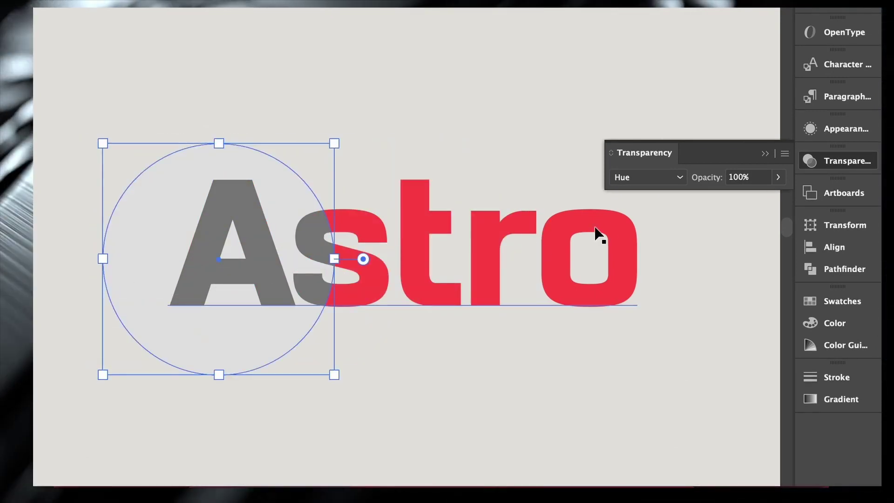
{"action": "left_click", "coordinate": [666, 180]}
{"action": "left_click", "coordinate": [663, 349]}
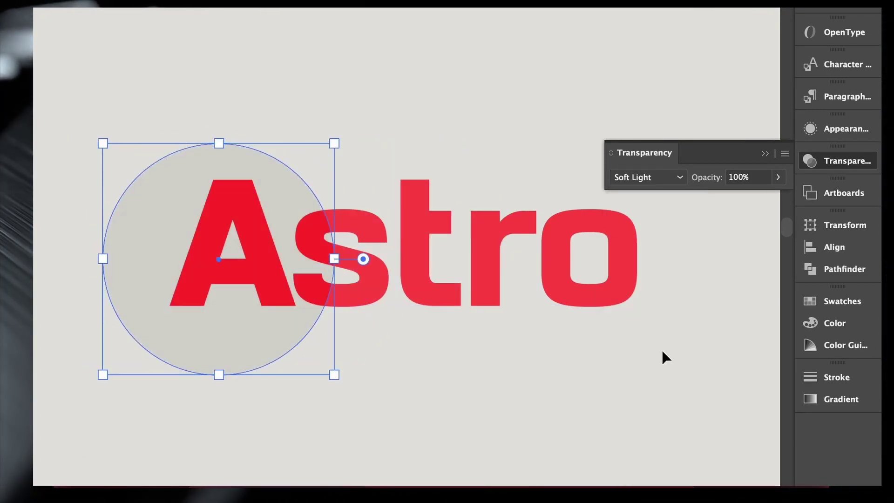
{"action": "left_click", "coordinate": [664, 178]}
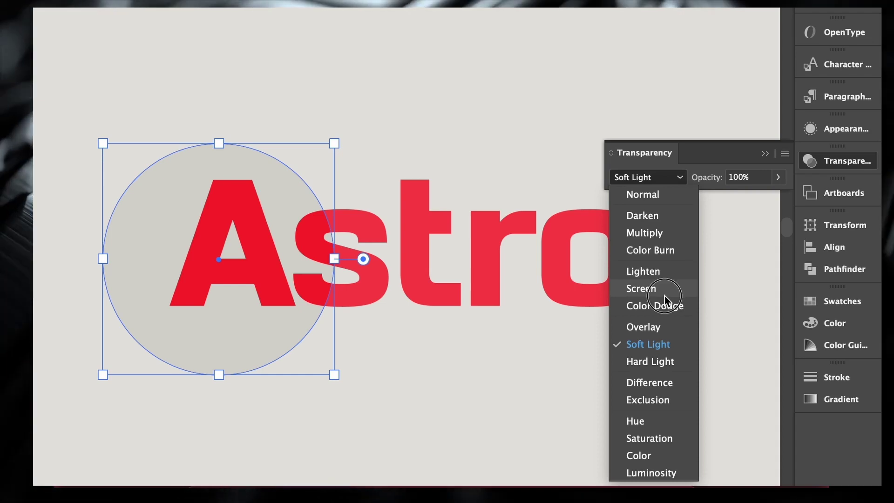
{"action": "left_click", "coordinate": [664, 290]}
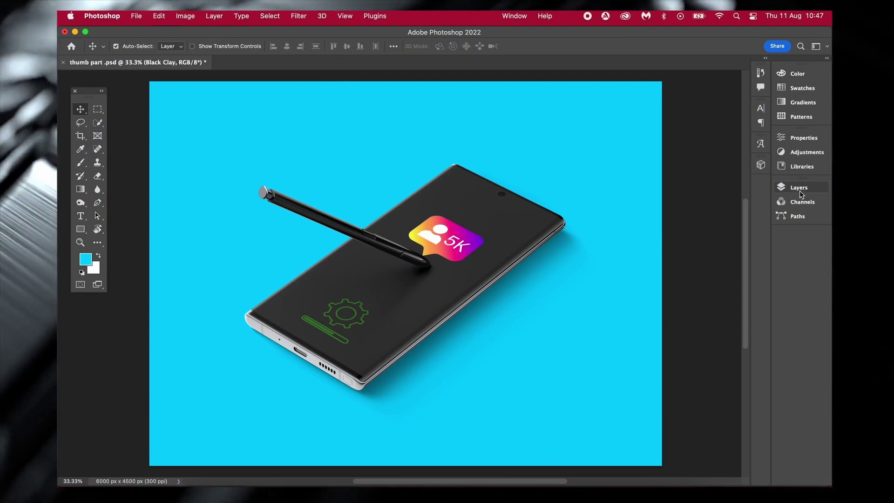
- Open the Layers panel and drop down the phone layer's blend mode list
{"action": "left_click", "coordinate": [800, 192]}
{"action": "left_click", "coordinate": [680, 214]}
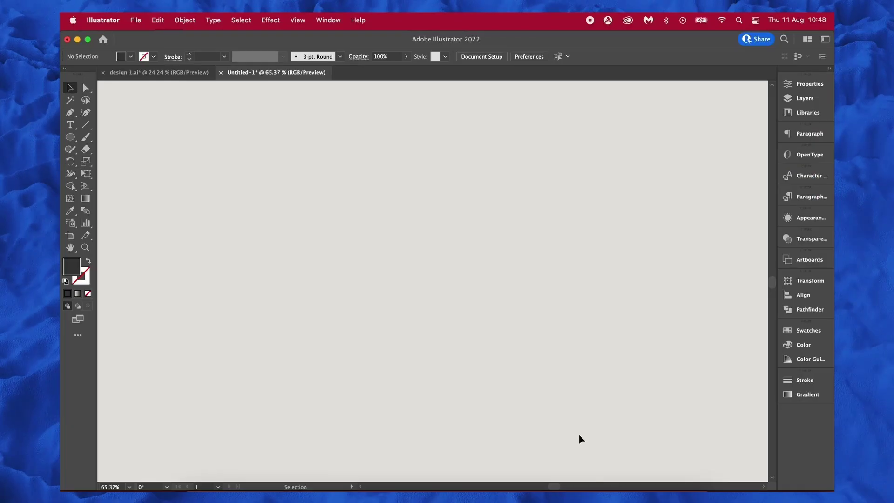
- Draw a black circle with a smaller centred circle and subtract them into a ring
{"action": "left_click_drag", "start_coordinate": [332, 158], "coordinate": [538, 339]}
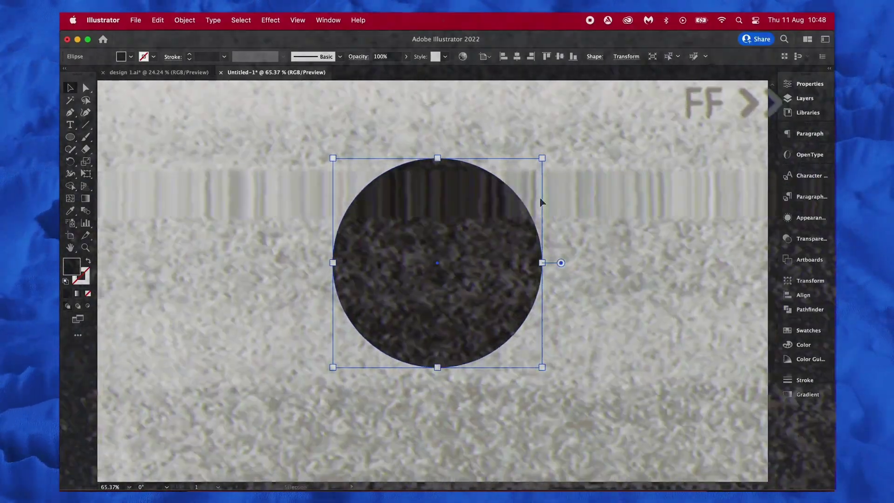
{"action": "mouse_move", "coordinate": [437, 263]}
{"action": "left_mouse_down"}
{"action": "mouse_move", "coordinate": [489, 198]}
{"action": "mouse_move", "coordinate": [492, 207]}
{"action": "left_mouse_up"}
{"action": "key", "text": "v"}
{"action": "key", "text": "super+a"}
{"action": "left_click", "coordinate": [822, 308]}
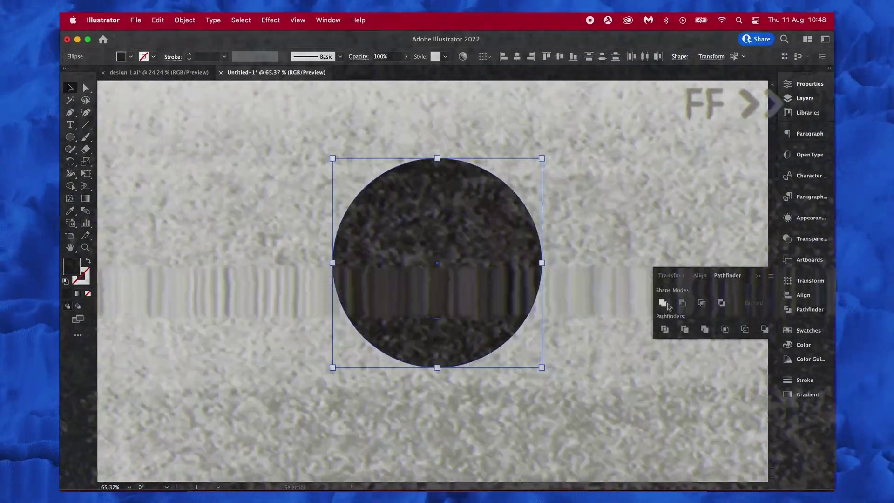
{"action": "left_click", "coordinate": [682, 303]}
{"action": "left_click", "coordinate": [611, 225]}
- Draw a circle over the ring's upper right, fill it #e4002b, and clip it to the ring
{"action": "key", "text": "l"}
{"action": "left_click_drag", "start_coordinate": [467, 125], "coordinate": [645, 302]}
{"action": "key", "text": "v"}
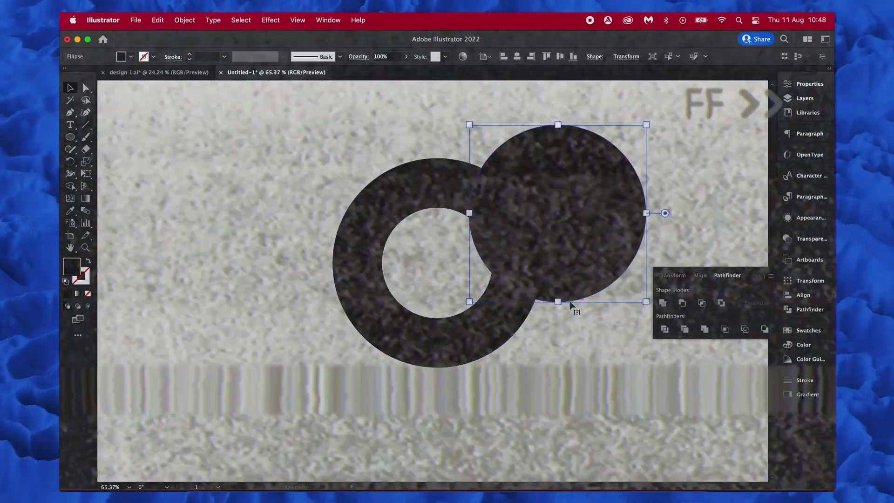
{"action": "double_click", "coordinate": [71, 266]}
{"action": "type", "text": "e4002b"}
{"action": "key", "text": "Return"}
{"action": "key", "text": "super+a"}
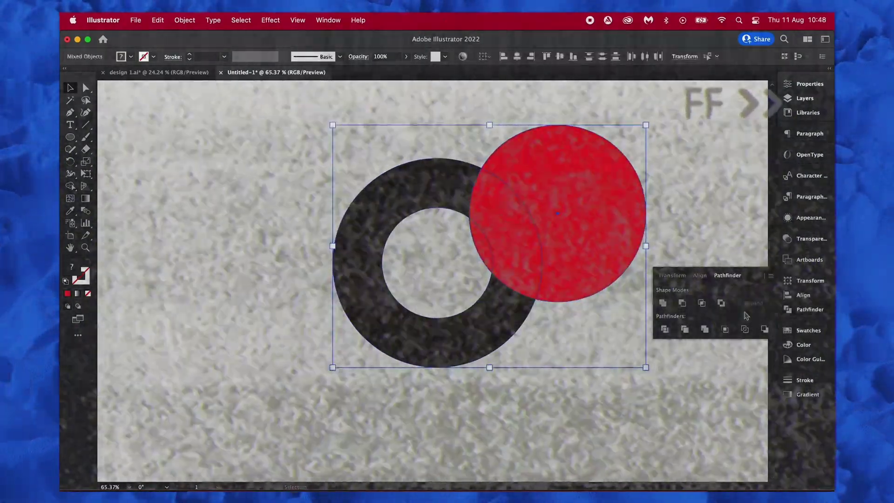
{"action": "left_click", "coordinate": [184, 20]}
{"action": "left_click", "coordinate": [585, 153]}
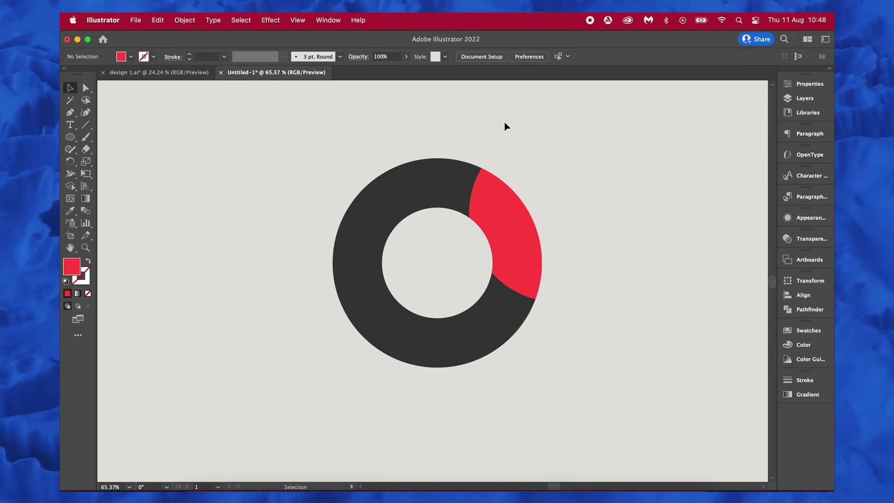
- Open the History panel beside the artwork and jump back to the whole red circle state
{"action": "left_click", "coordinate": [326, 19]}
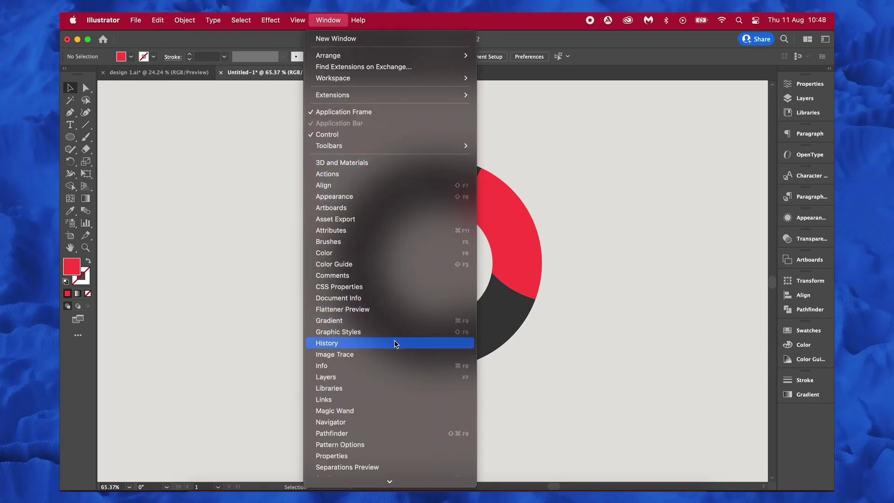
{"action": "left_click", "coordinate": [417, 349]}
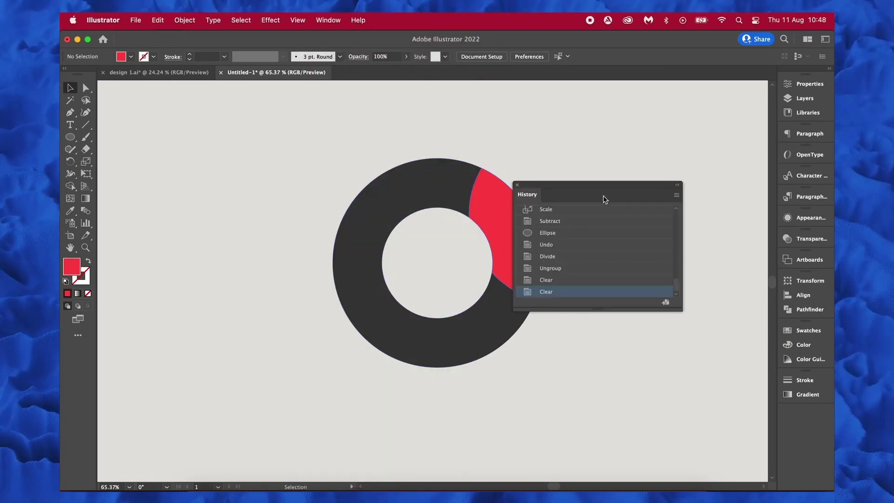
{"action": "left_click_drag", "start_coordinate": [601, 187], "coordinate": [654, 136]}
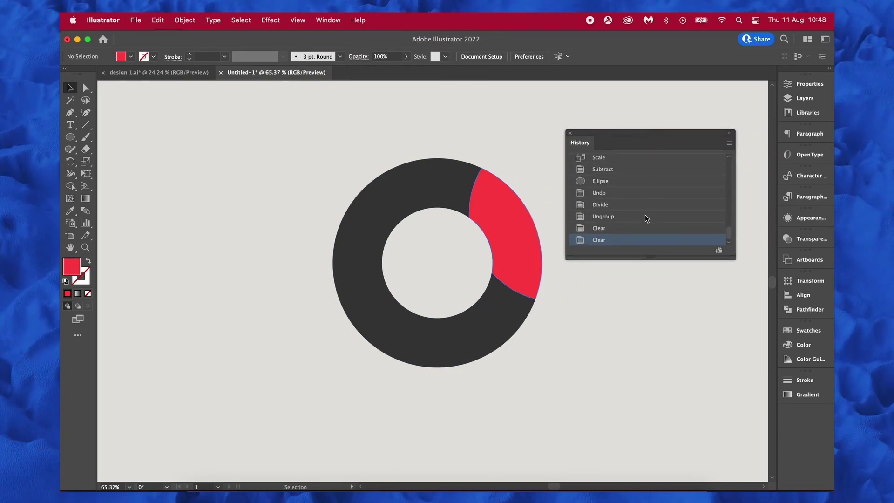
{"action": "left_click", "coordinate": [636, 193]}
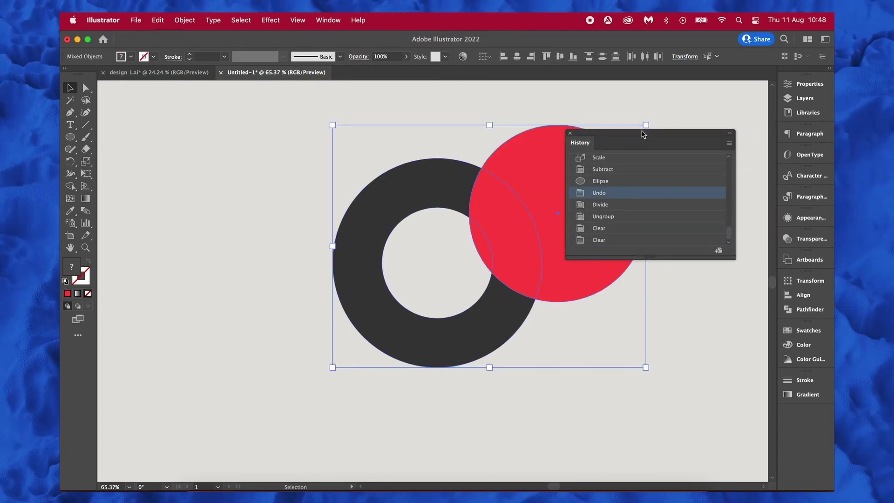
{"action": "left_click_drag", "start_coordinate": [643, 135], "coordinate": [184, 187]}
- Step through Subtract, Ungroup and Clear states, ending on Ungroup with the red piece restored
{"action": "left_click", "coordinate": [189, 221]}
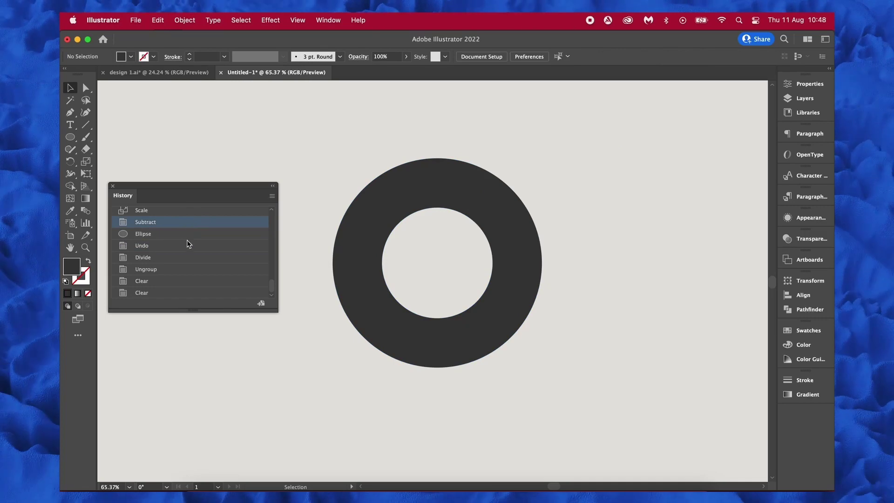
{"action": "left_click", "coordinate": [185, 247]}
{"action": "left_click", "coordinate": [179, 269]}
{"action": "left_click", "coordinate": [173, 280]}
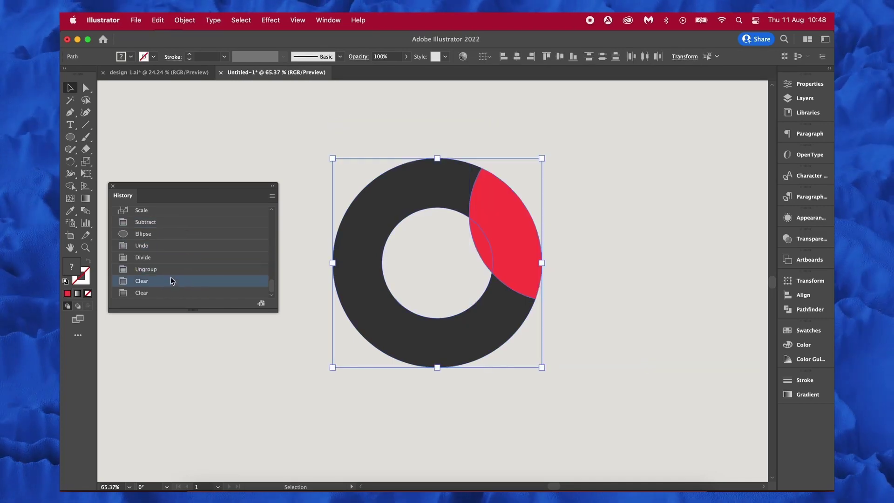
{"action": "left_click", "coordinate": [171, 269]}
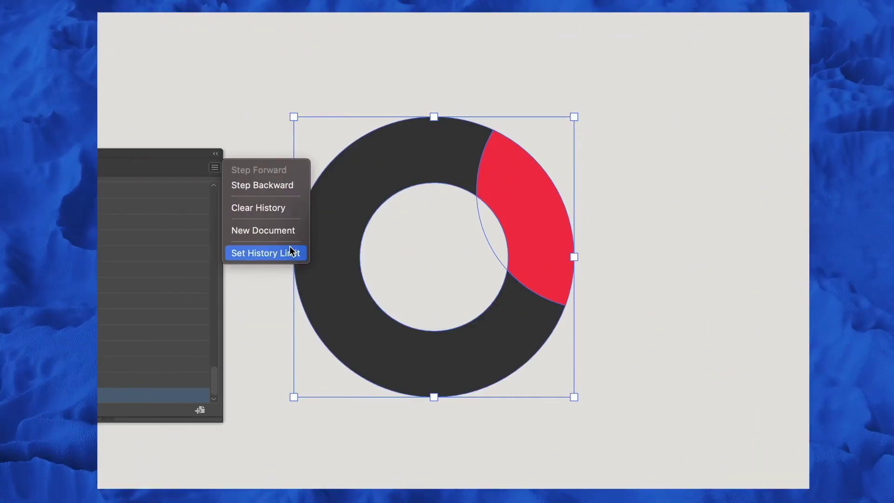
{"action": "left_click", "coordinate": [290, 249]}
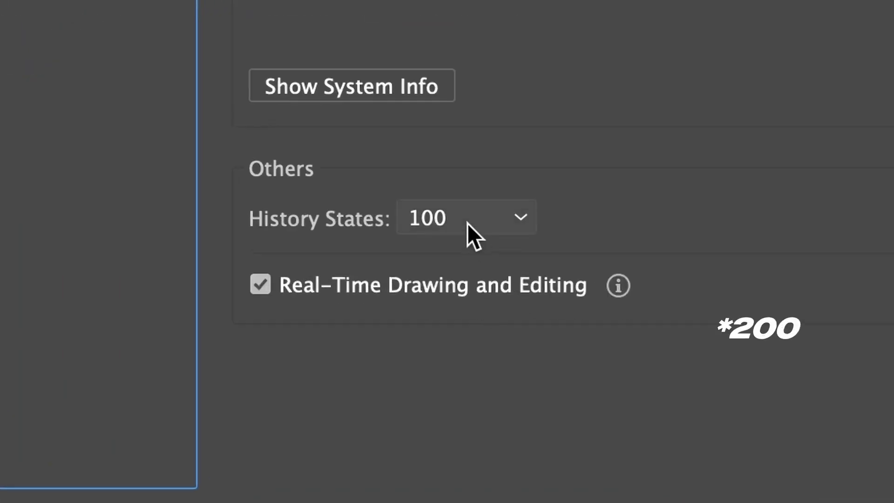
{"action": "left_click", "coordinate": [388, 341]}
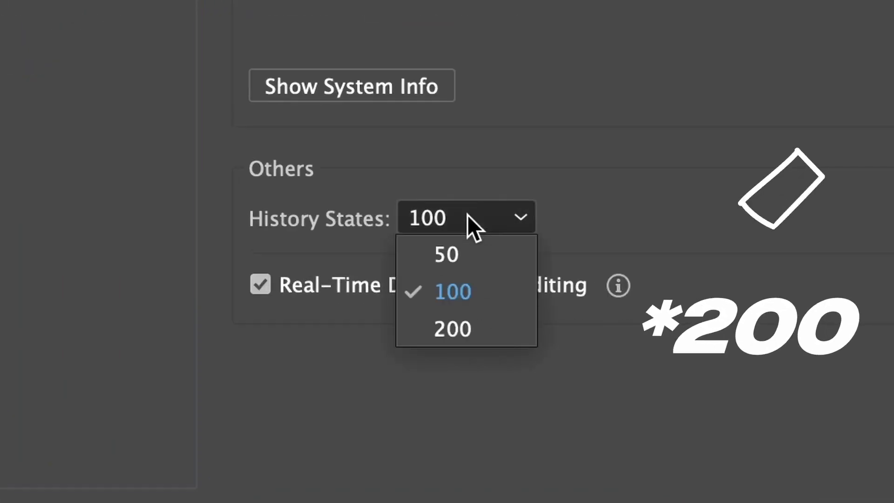
{"action": "left_click", "coordinate": [722, 55]}
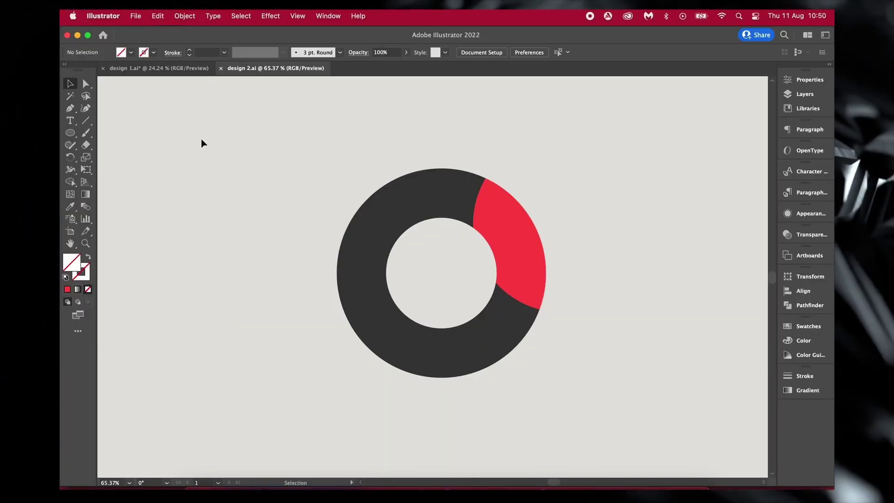
{"action": "key", "text": "super+k"}
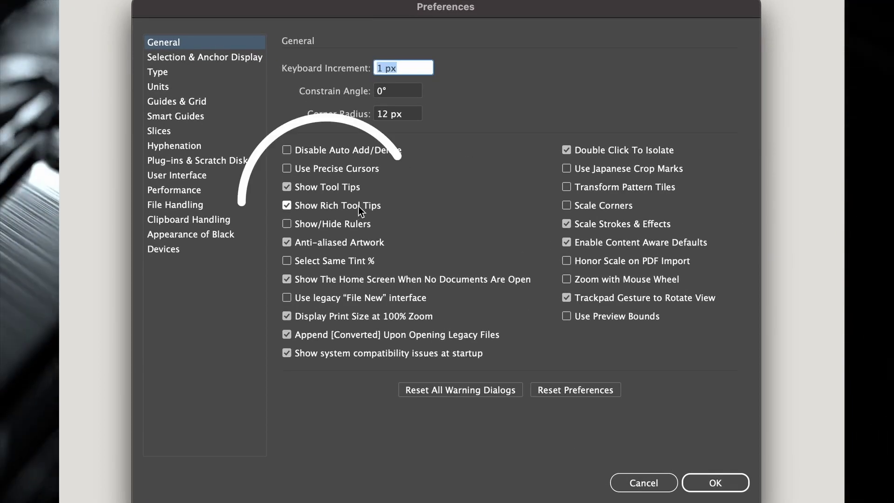
- Uncheck Show Rich Tool Tips and confirm with OK
{"action": "left_click", "coordinate": [323, 204]}
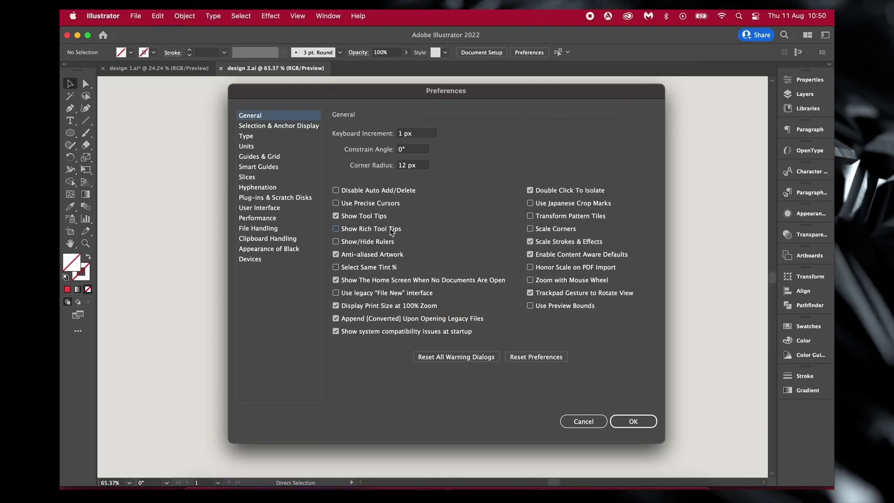
{"action": "left_click", "coordinate": [634, 421]}
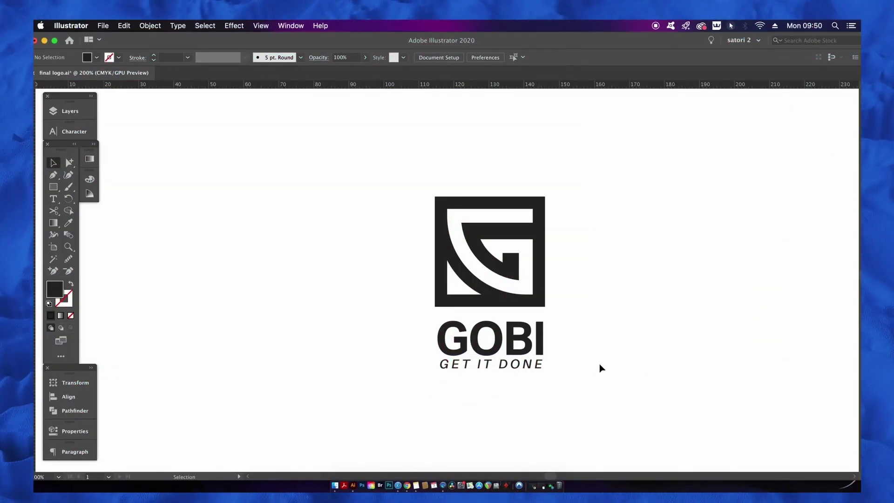
- Zoom into the GOBI logo, toggle selection of its text block, then open the Illustrator menu
{"action": "scroll", "coordinate": [600, 367], "scroll_direction": "up", "scroll_amount": 1}
{"action": "scroll", "coordinate": [610, 332], "scroll_direction": "up", "scroll_amount": 2}
{"action": "scroll", "coordinate": [611, 331], "scroll_direction": "left", "scroll_amount": 1}
{"action": "left_click", "coordinate": [509, 414]}
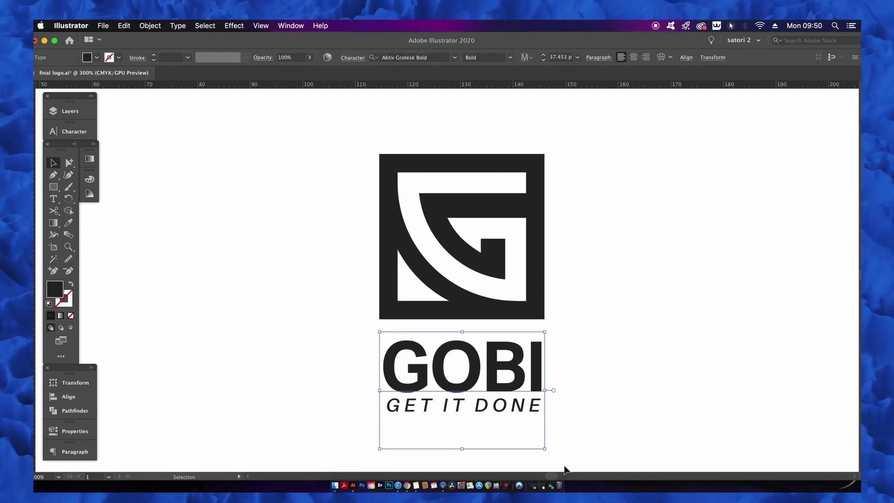
{"action": "left_click", "coordinate": [637, 386]}
{"action": "left_click", "coordinate": [515, 414]}
{"action": "left_click", "coordinate": [574, 388]}
{"action": "left_click", "coordinate": [511, 408]}
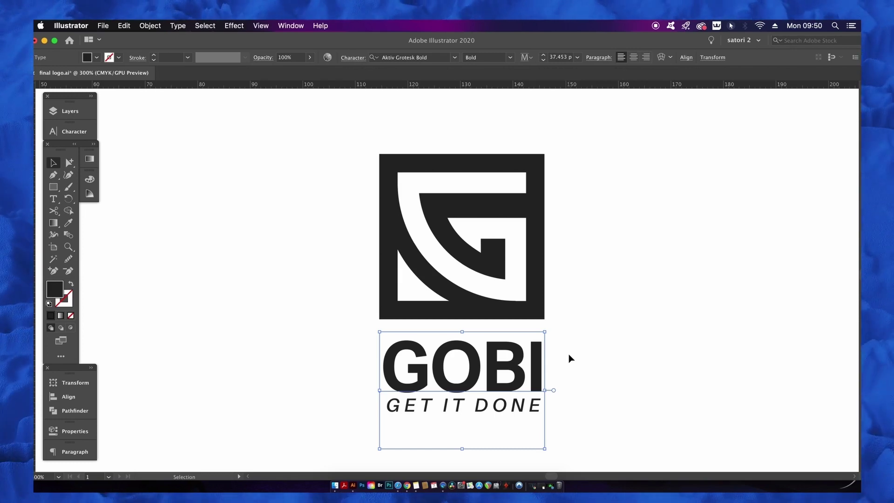
{"action": "left_click", "coordinate": [605, 363]}
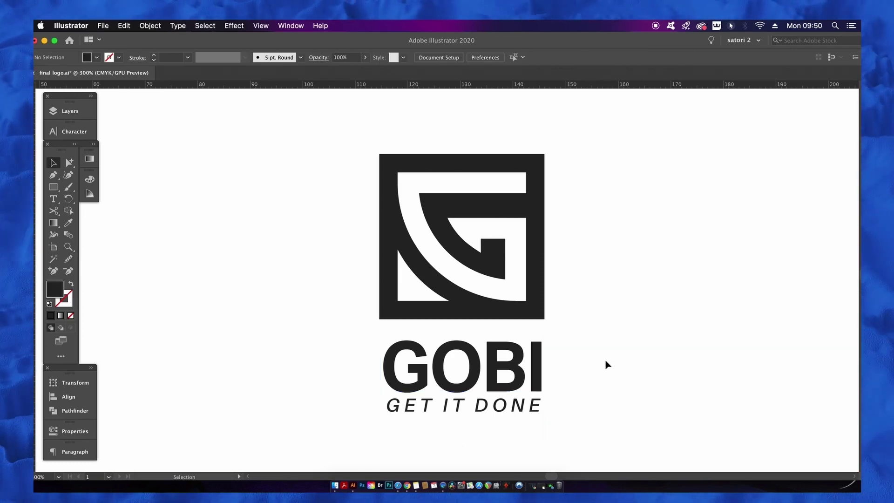
{"action": "left_click", "coordinate": [552, 427]}
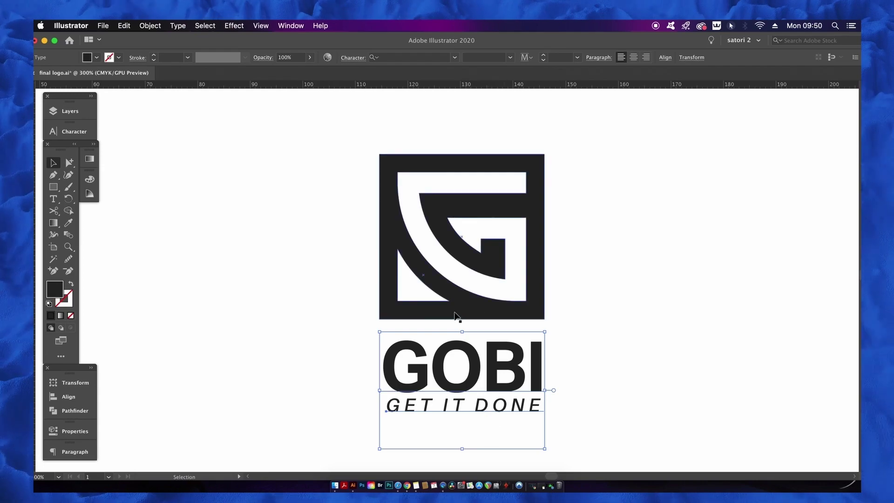
{"action": "left_click", "coordinate": [70, 26]}
- Choose Preferences > Type from the Illustrator menu
{"action": "mouse_move", "coordinate": [97, 61]}
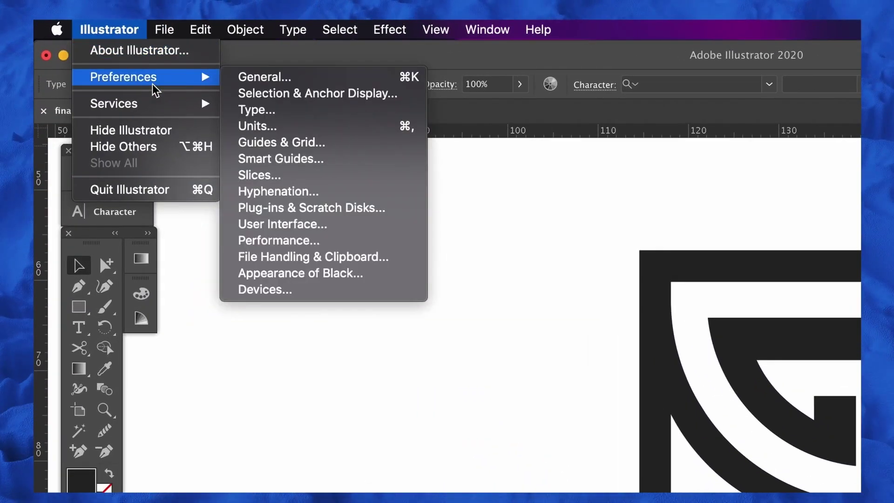
{"action": "left_click", "coordinate": [325, 111]}
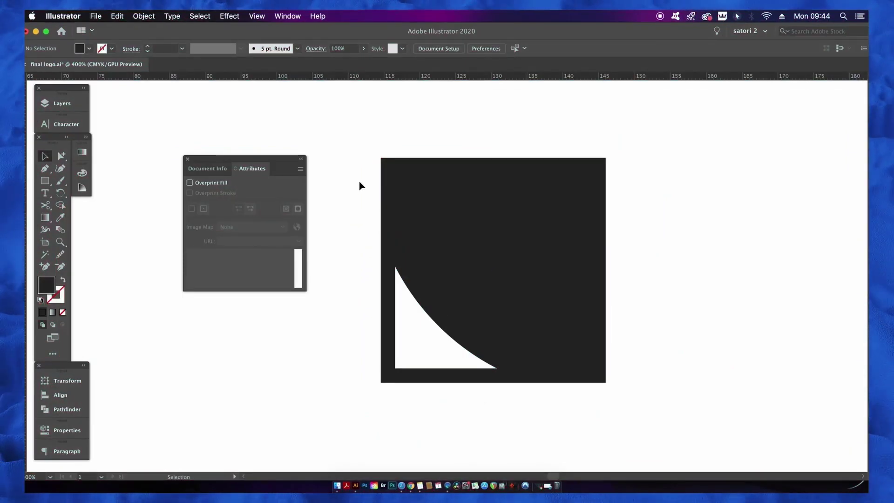
- Nudge the black square, show its centre point via the Attributes panel, and switch to Outline view
{"action": "left_click", "coordinate": [429, 283]}
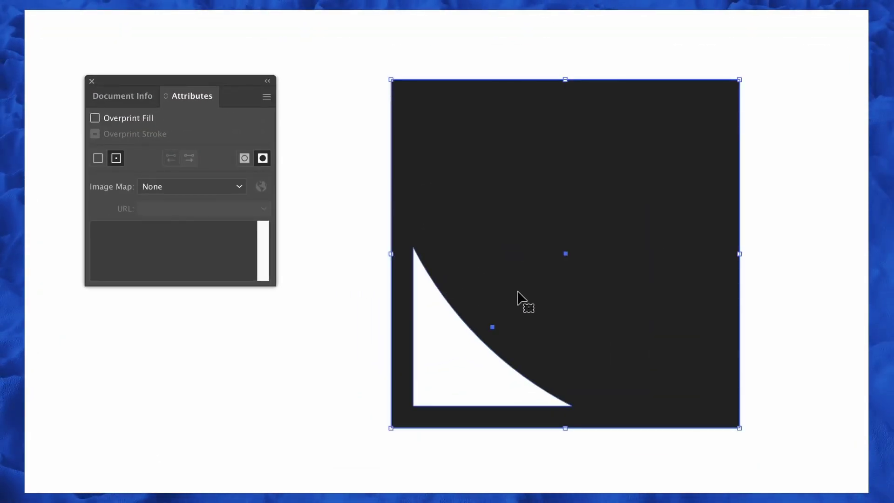
{"action": "left_click_drag", "start_coordinate": [516, 291], "coordinate": [514, 266]}
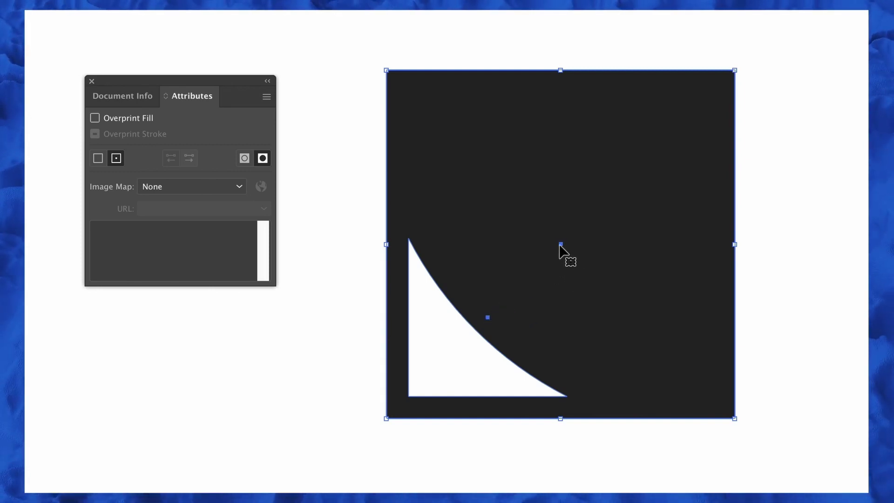
{"action": "left_click", "coordinate": [98, 159]}
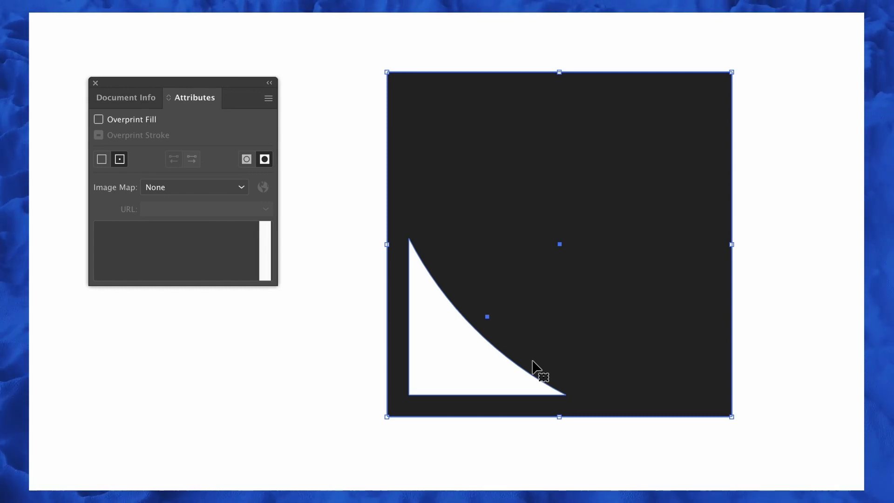
{"action": "key", "text": "ctrl+y"}
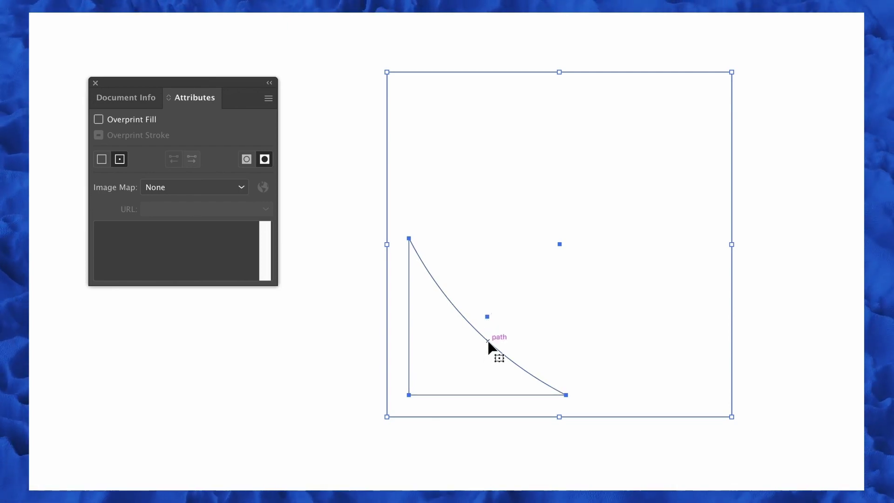
{"action": "left_click", "coordinate": [360, 139]}
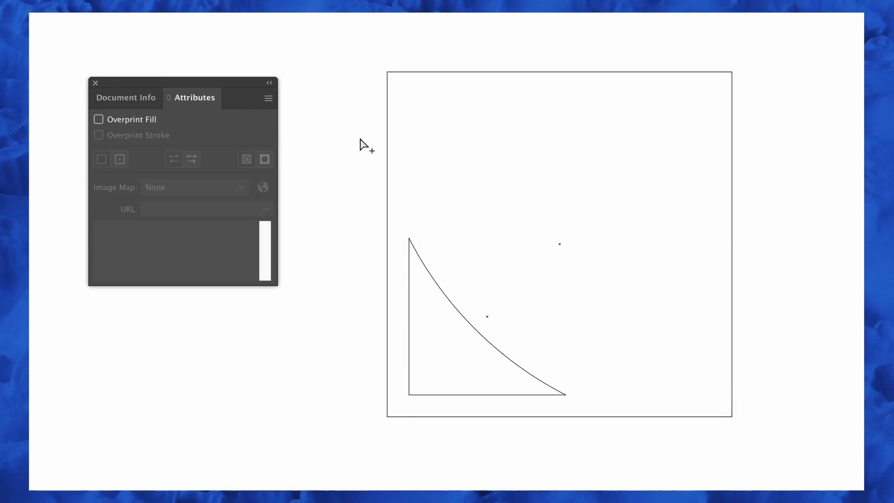
{"action": "left_click", "coordinate": [423, 256]}
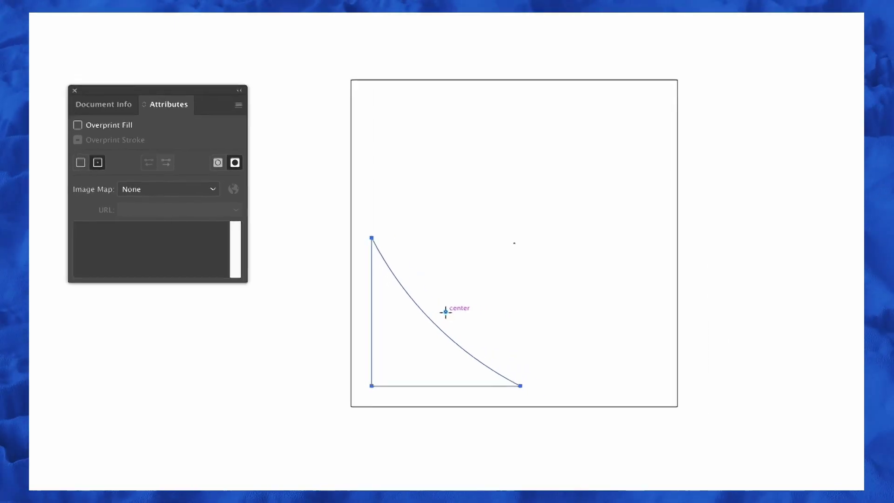
{"action": "left_click", "coordinate": [487, 316], "text": "alt"}
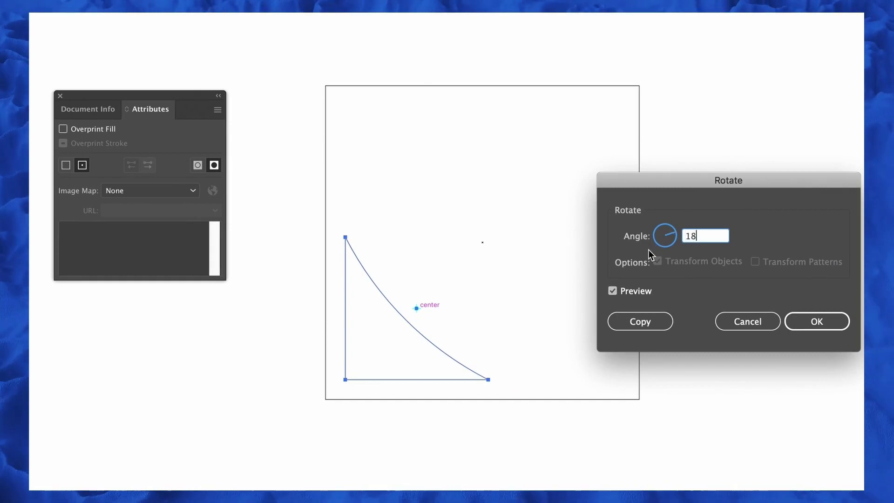
{"action": "type", "text": "180"}
{"action": "key", "text": "Tab"}
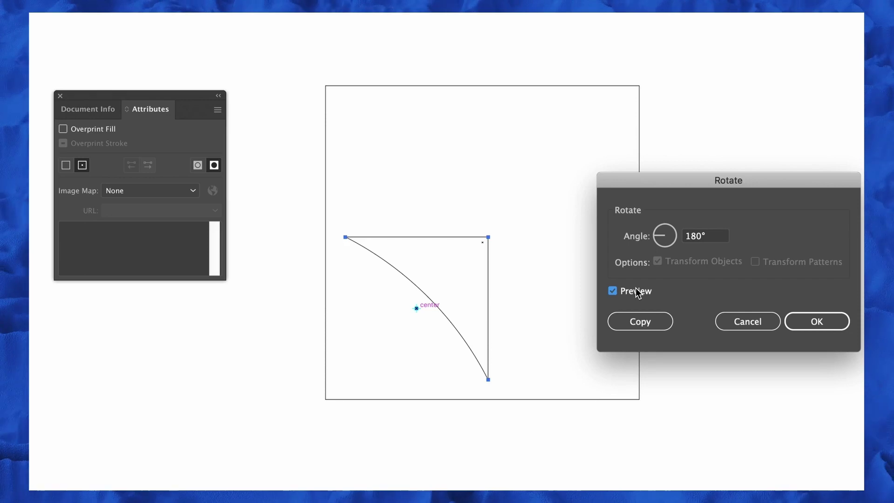
{"action": "left_click", "coordinate": [635, 290]}
{"action": "left_click", "coordinate": [635, 290]}
{"action": "left_click", "coordinate": [635, 289]}
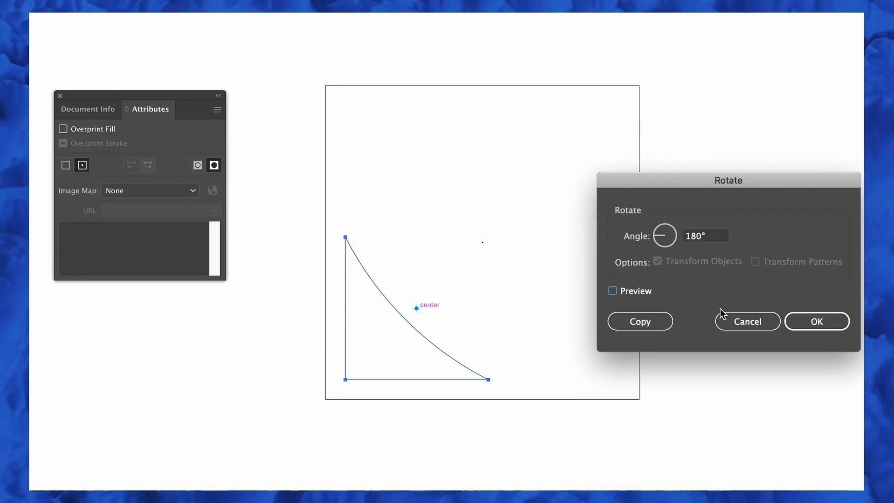
{"action": "left_click", "coordinate": [723, 318]}
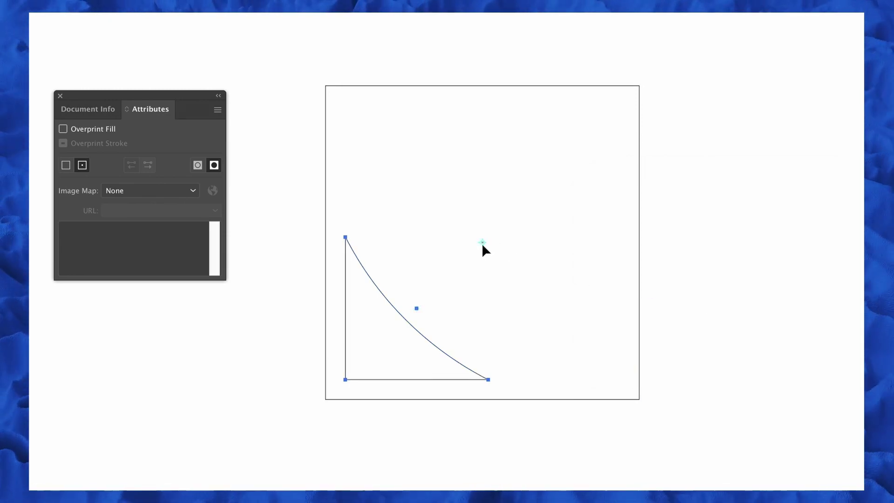
{"action": "scroll", "coordinate": [483, 245], "scroll_direction": "up", "scroll_amount": 5}
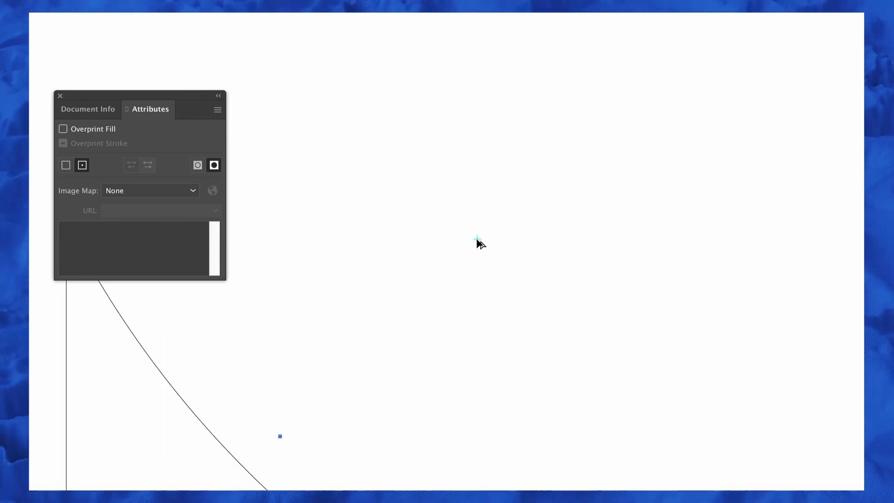
- Rotate the curved triangle 180° around a pivot near the artboard centre, with Preview off
{"action": "scroll", "coordinate": [477, 240], "scroll_direction": "down", "scroll_amount": 5}
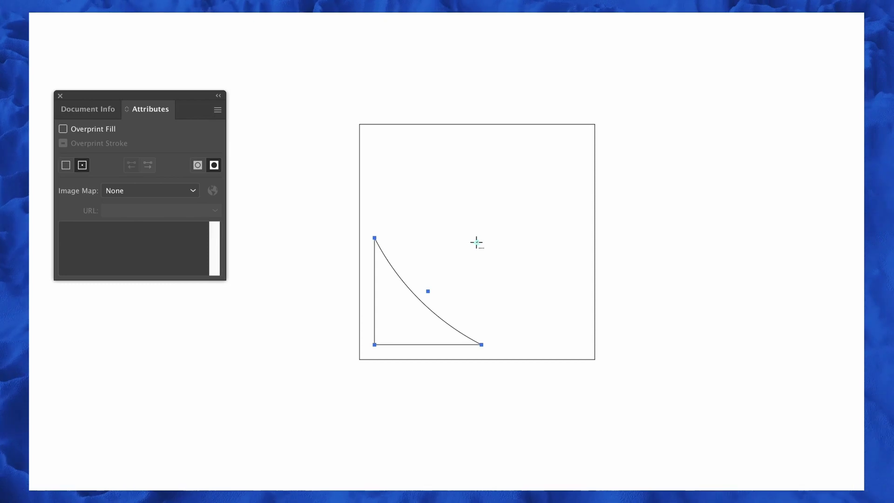
{"action": "left_click", "coordinate": [476, 242], "text": "alt"}
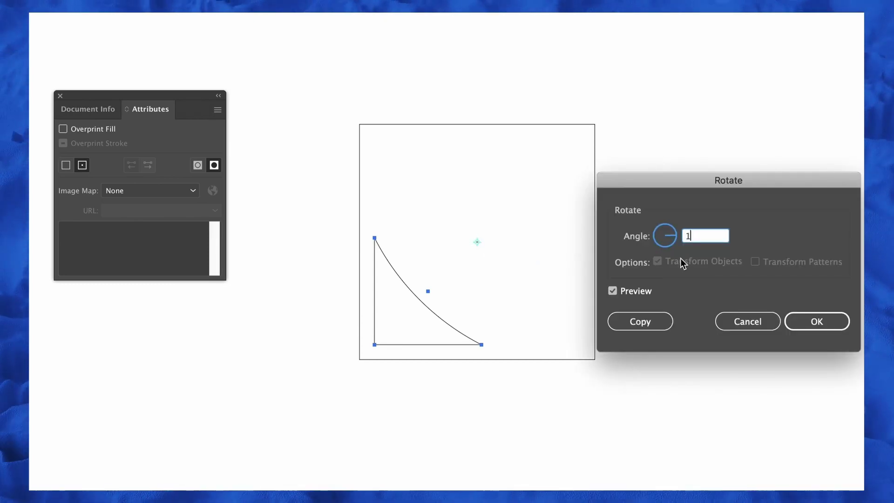
{"action": "left_click", "coordinate": [641, 294]}
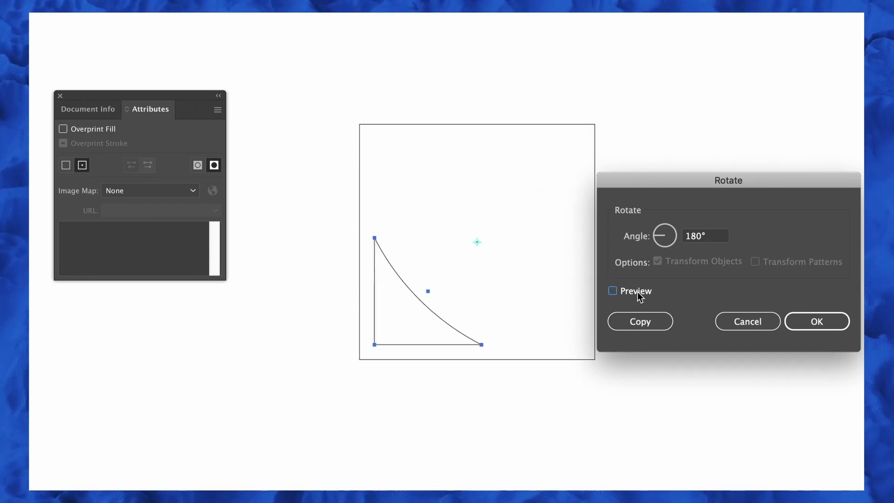
{"action": "left_click", "coordinate": [806, 323]}
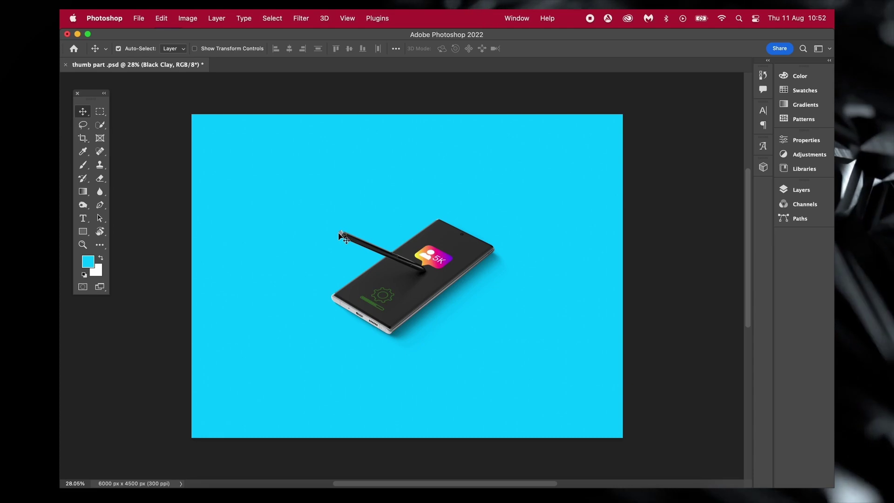
- Crop the phone image to 3764 × 2823 px, rotated about -45°, comparing before and after with undo/redo
{"action": "left_click", "coordinate": [83, 137]}
{"action": "left_click_drag", "start_coordinate": [637, 447], "coordinate": [648, 343]}
{"action": "left_click_drag", "start_coordinate": [578, 393], "coordinate": [577, 239]}
{"action": "left_click_drag", "start_coordinate": [591, 339], "coordinate": [455, 425]}
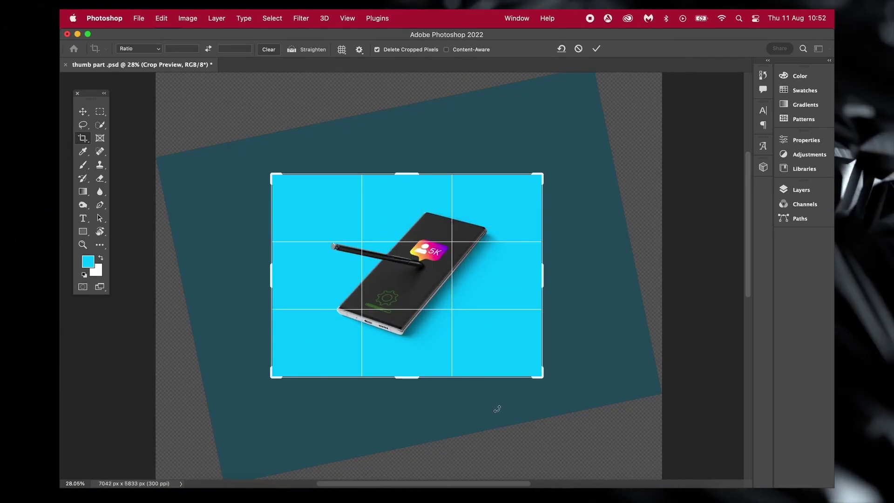
{"action": "right_click", "coordinate": [534, 386]}
{"action": "left_click", "coordinate": [484, 407]}
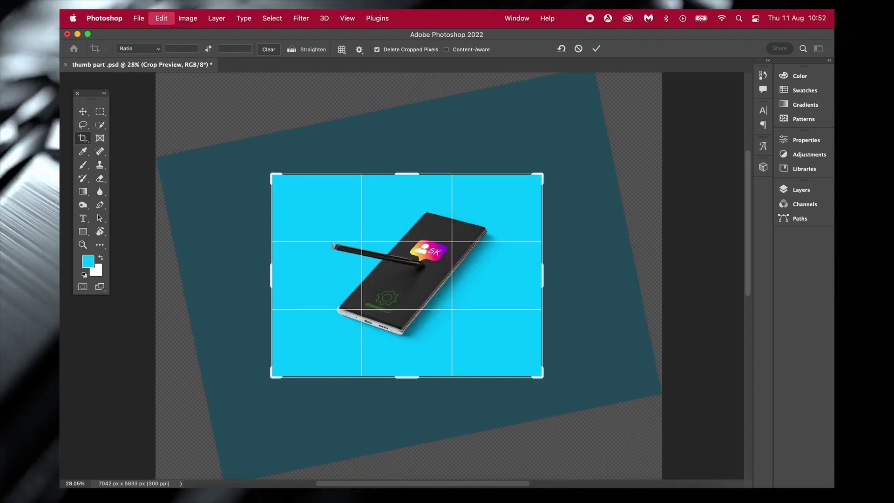
{"action": "key", "text": "super+z"}
{"action": "key", "text": "super+shift+z"}
{"action": "key", "text": "super+z"}
{"action": "key", "text": "super+shift+z"}
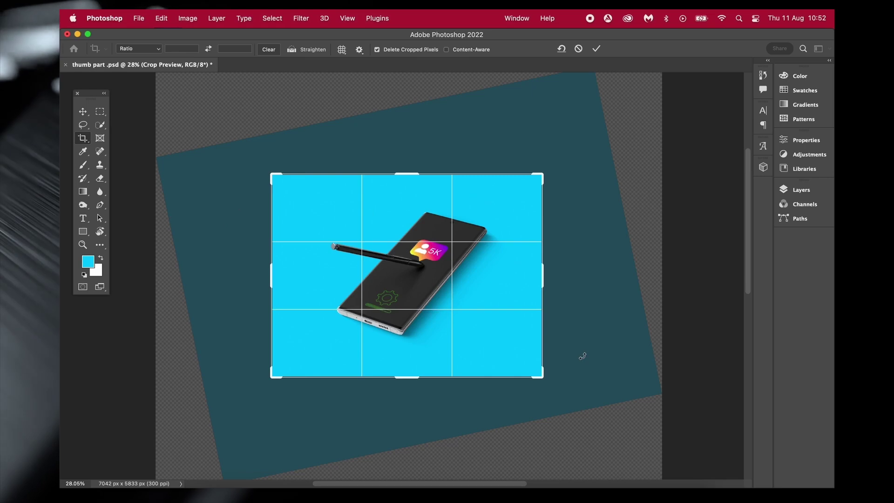
{"action": "left_click", "coordinate": [83, 111]}
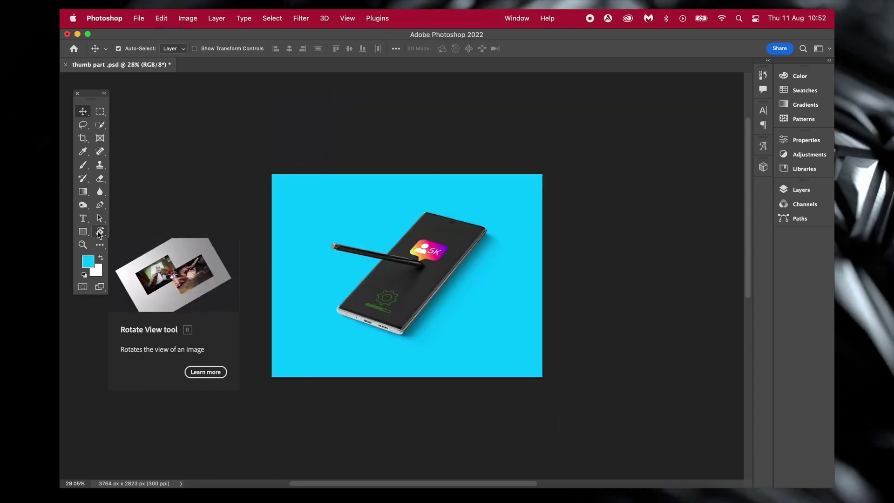
- Rotate the Photoshop canvas view to about -51° and return to design 2.ai in Illustrator
{"action": "left_click", "coordinate": [99, 232]}
{"action": "left_click_drag", "start_coordinate": [503, 347], "coordinate": [505, 371]}
{"action": "left_click", "coordinate": [305, 479]}
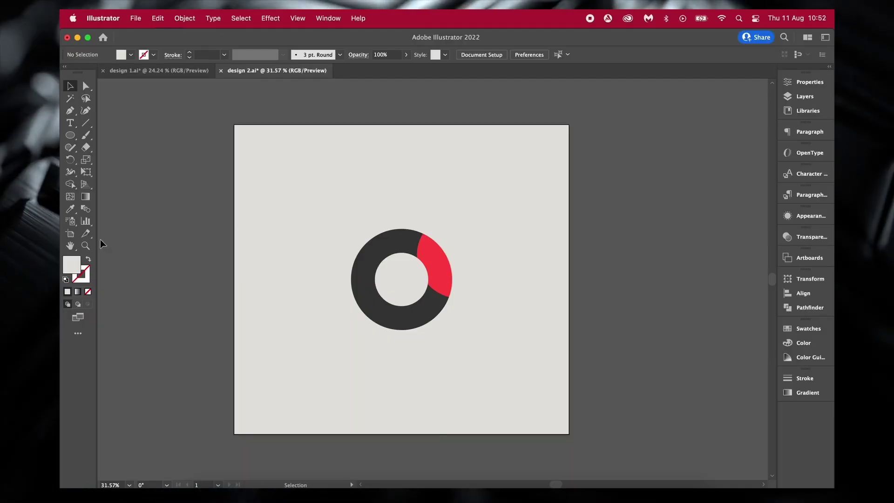
- Pick the Artboard tool to select the artboard holding the red-and-grey ring
{"action": "left_click", "coordinate": [70, 235]}
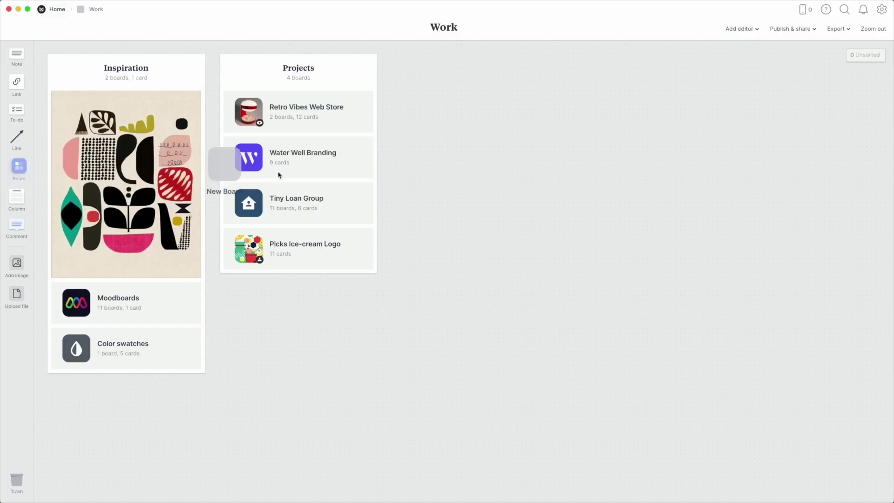
- Add a board named 'Insen Market Launch' to Work and open it
{"action": "left_click_drag", "start_coordinate": [223, 169], "coordinate": [446, 197]}
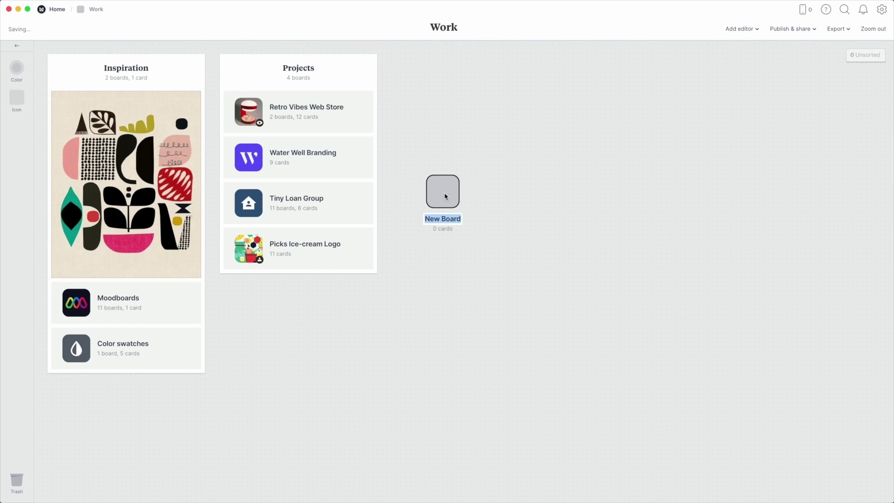
{"action": "type", "text": "Insen Market Launch"}
{"action": "key", "text": "Return"}
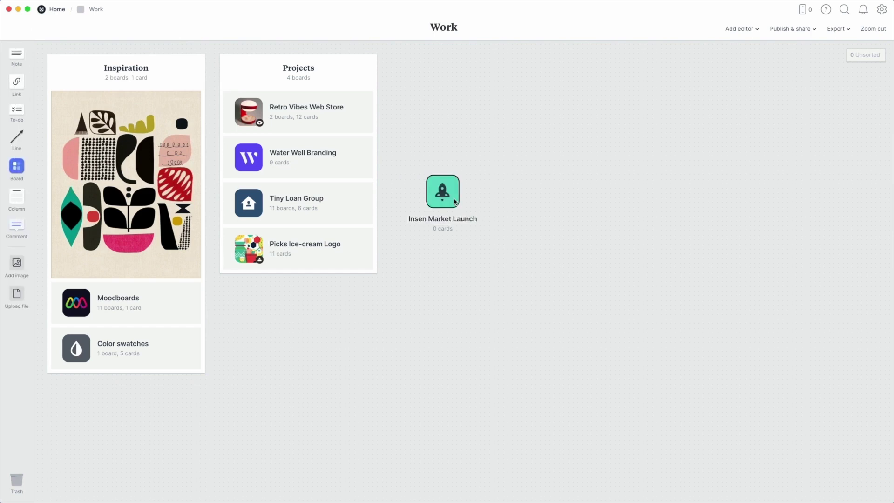
{"action": "left_click", "coordinate": [443, 191]}
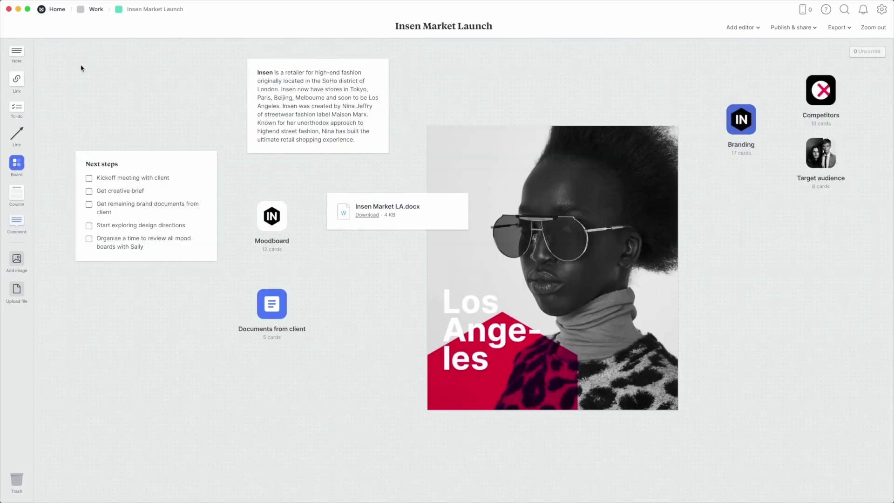
- Add a note describing Insen's upcoming flagship store in Los Angeles, California
{"action": "left_click_drag", "start_coordinate": [17, 51], "coordinate": [90, 70]}
{"action": "type", "text": "In"}
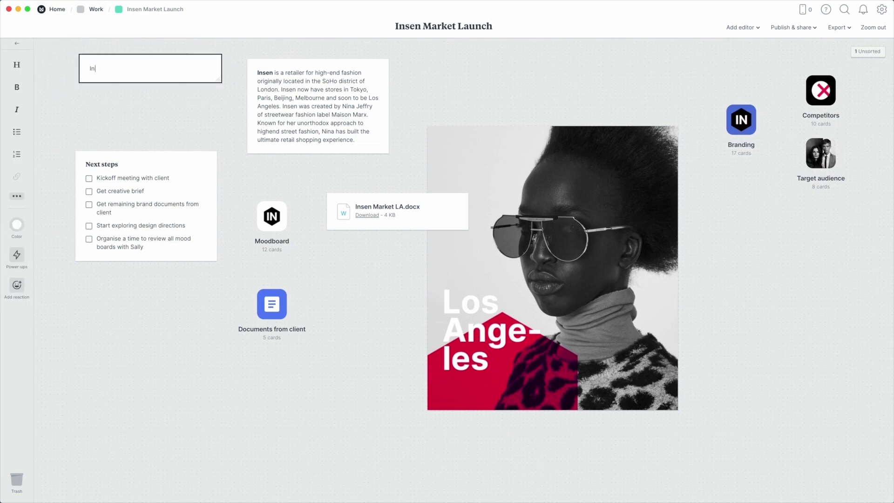
{"action": "type", "text": "sen are about"}
{"action": "type", "text": "to open their largest flagship store in Los Angeles, California. The Insen Market branding needs to capture the American audience and also reflect the local designers that will hel"}
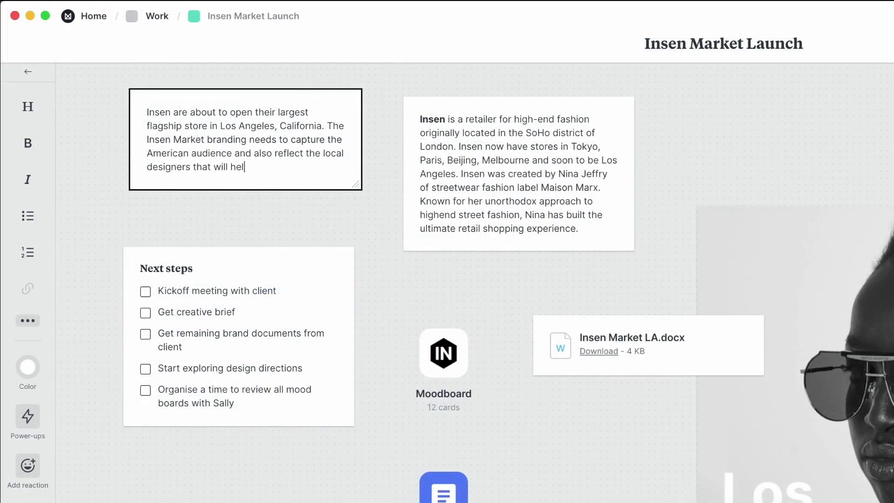
{"action": "type", "text": "p curate the space."}
{"action": "left_click", "coordinate": [342, 215]}
- Tick the kickoff meeting and creative brief to-dos, add 'Create moodboard for photoshoot', and move the docx card below Next steps
{"action": "left_click", "coordinate": [145, 317]}
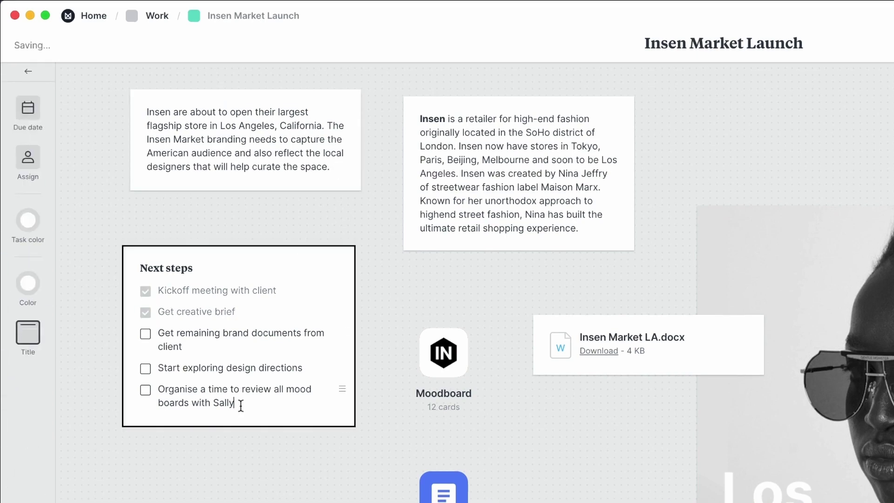
{"action": "left_click", "coordinate": [239, 403]}
{"action": "key", "text": "Return"}
{"action": "type", "text": "Create moodboard for photoshoot"}
{"action": "left_click_drag", "start_coordinate": [631, 337], "coordinate": [238, 482]}
{"action": "right_click", "coordinate": [560, 396]}
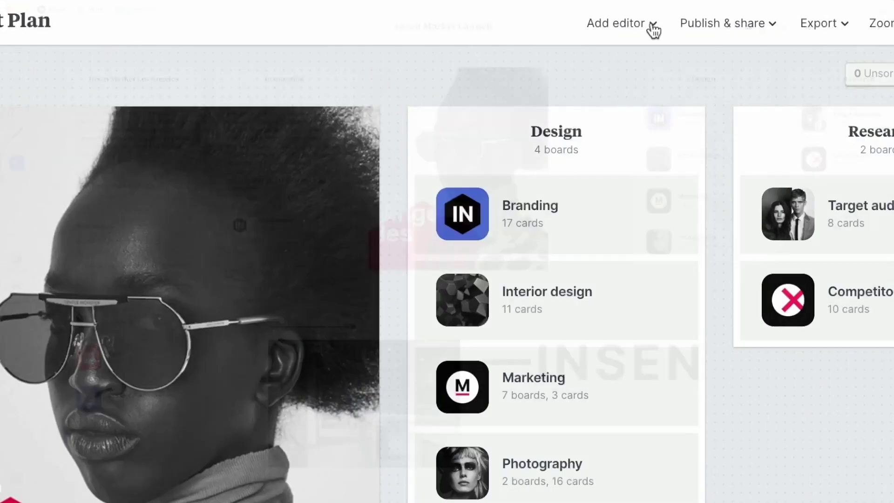
- Invite three suggested colleagues as board editors, then add a note beside the Branding board's colour swatches
{"action": "left_click", "coordinate": [652, 25]}
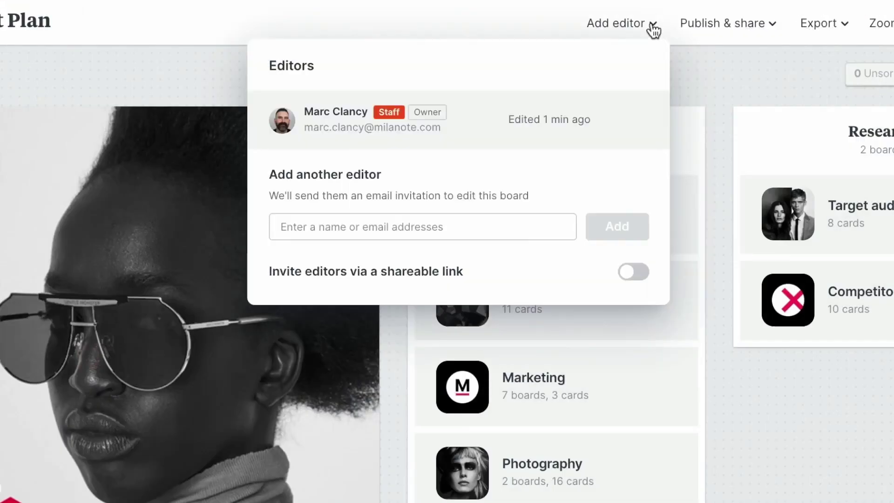
{"action": "left_click", "coordinate": [324, 227]}
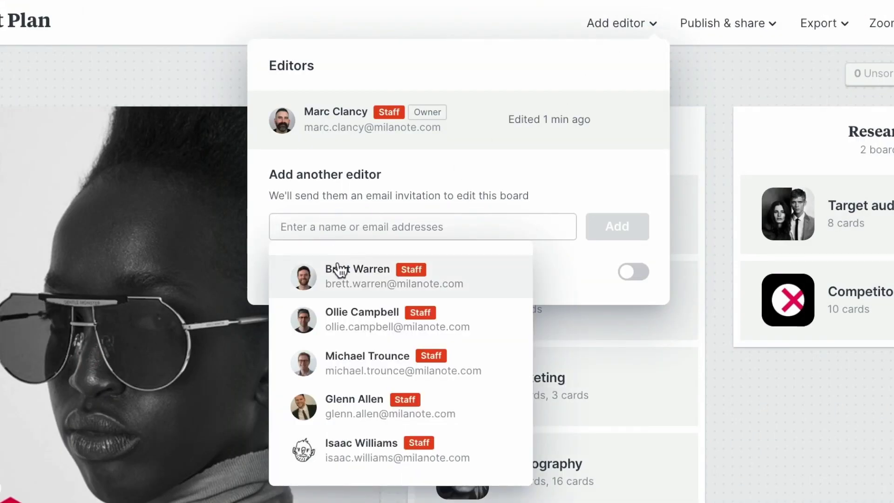
{"action": "left_click", "coordinate": [340, 270]}
{"action": "left_click", "coordinate": [349, 309]}
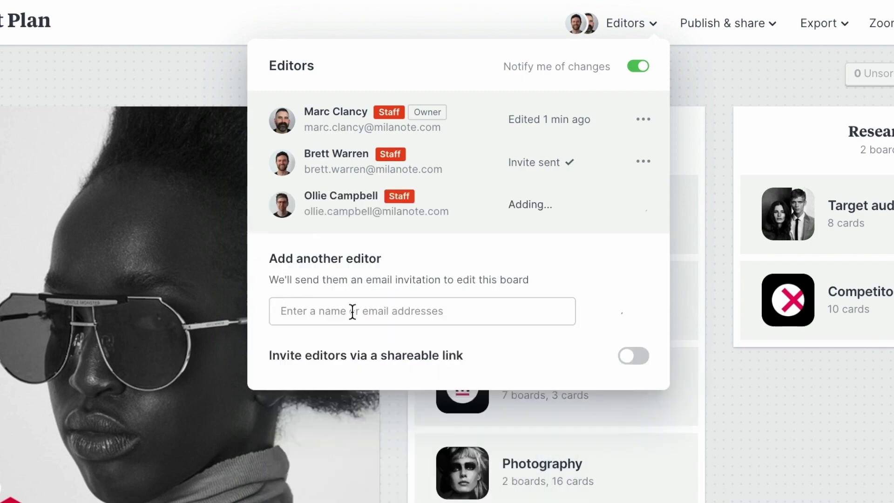
{"action": "type", "text": "David"}
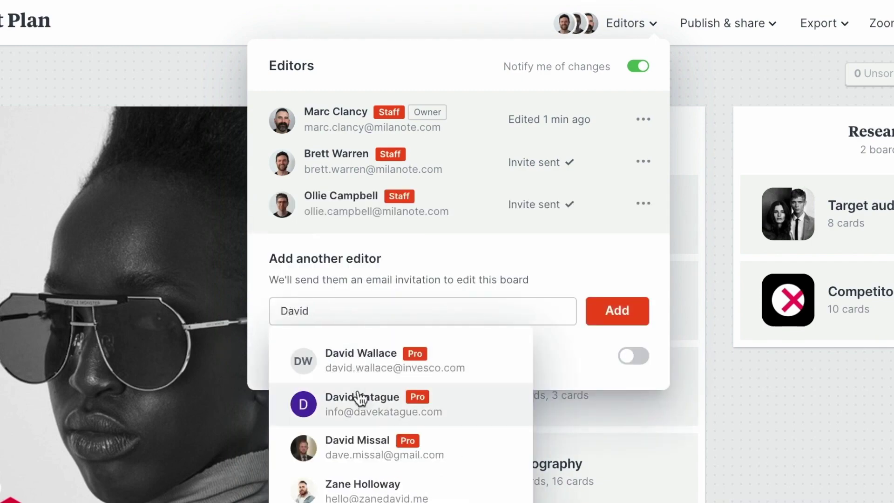
{"action": "left_click", "coordinate": [368, 442]}
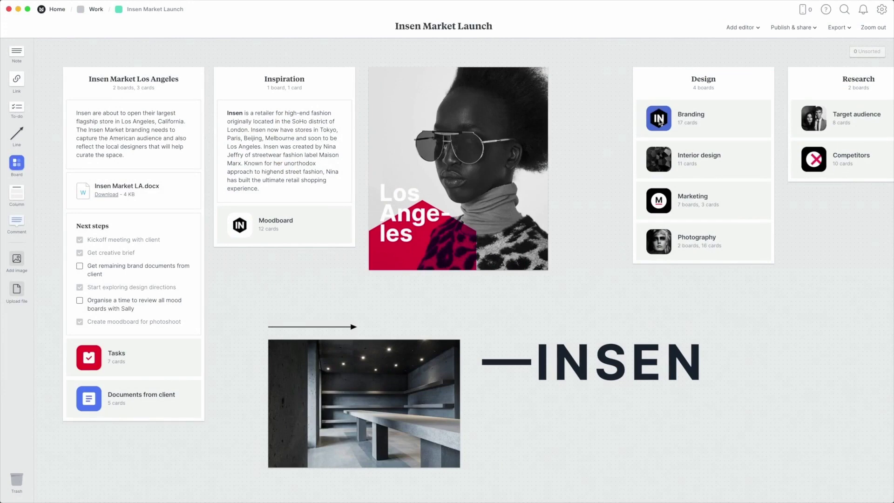
{"action": "left_click", "coordinate": [659, 122]}
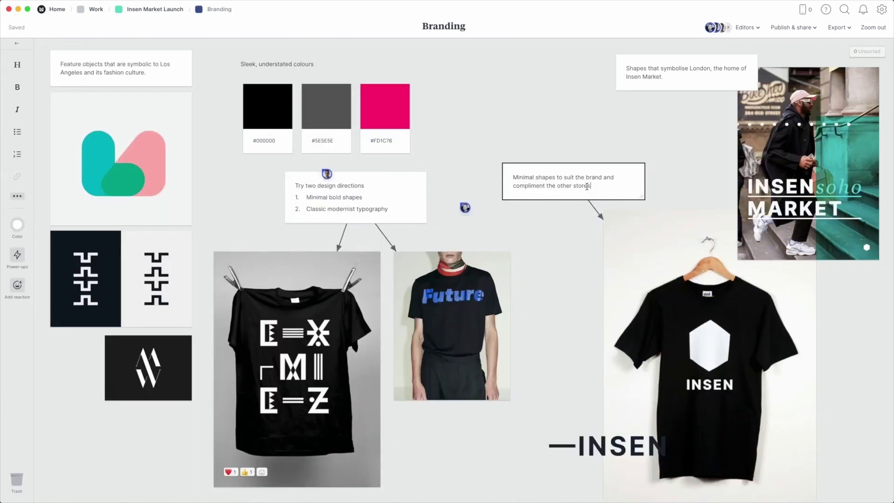
{"action": "double_click", "coordinate": [436, 94]}
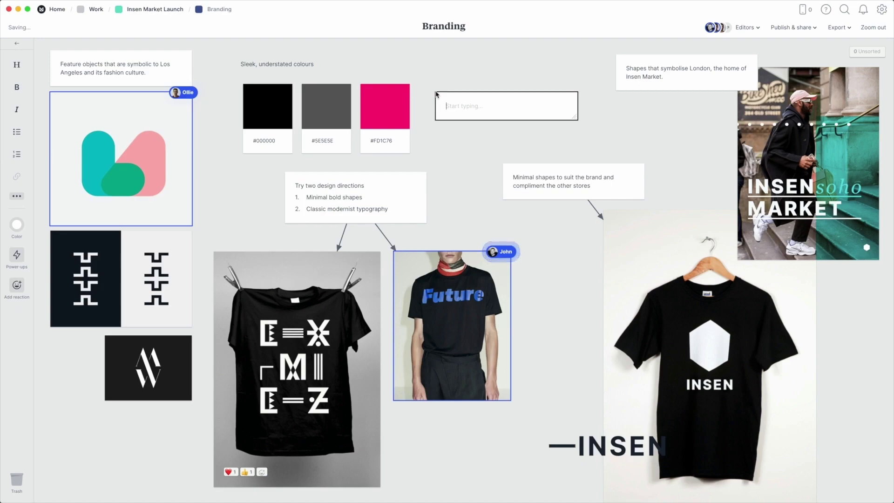